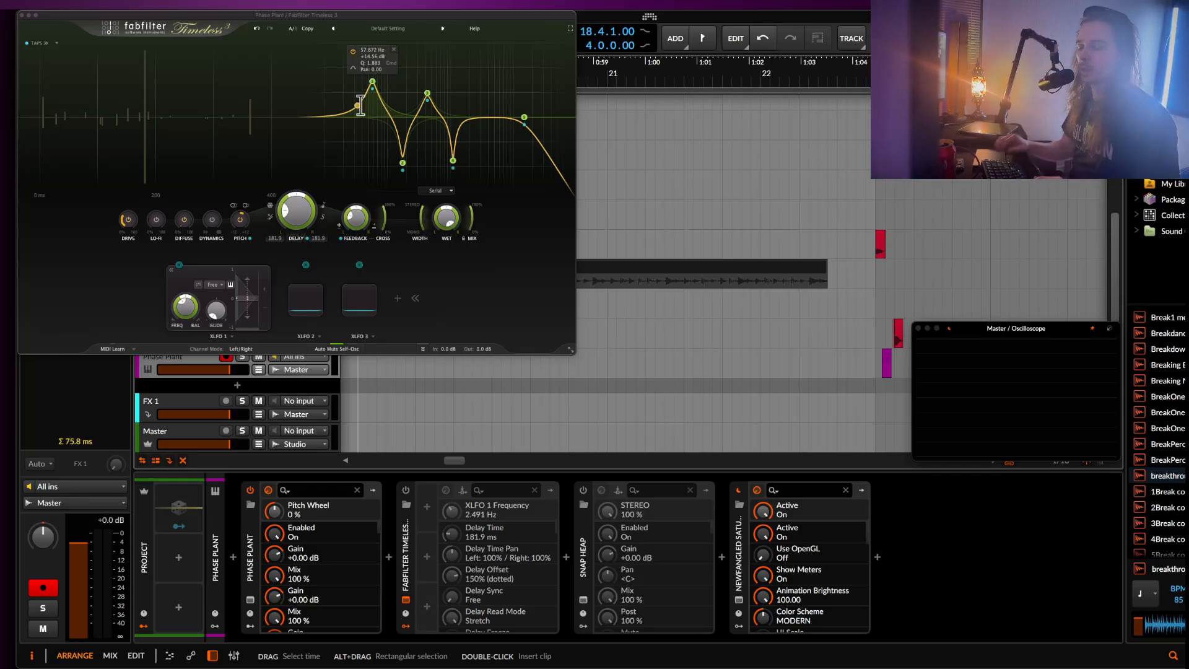
# Audition Phase Plant's Generator macro at 100 %, inspect its Snap Heap effect, and return the macro to 0 %.
pyautogui.click(250, 600)
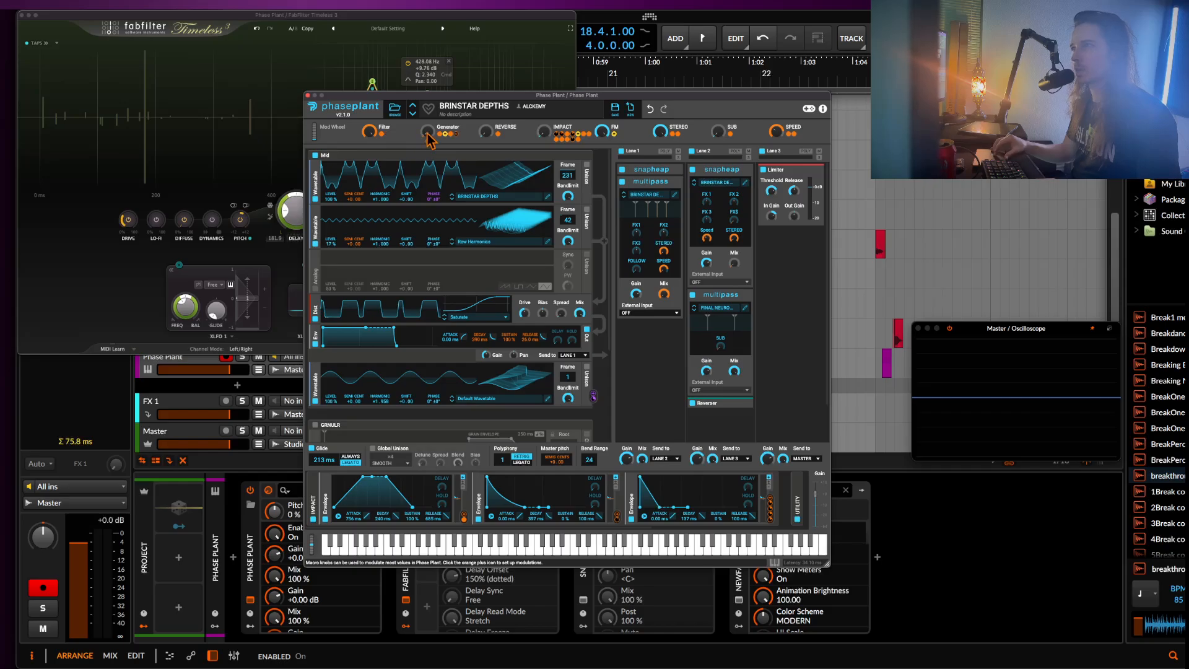
pyautogui.moveTo(426, 132); pyautogui.dragTo(426, 62)
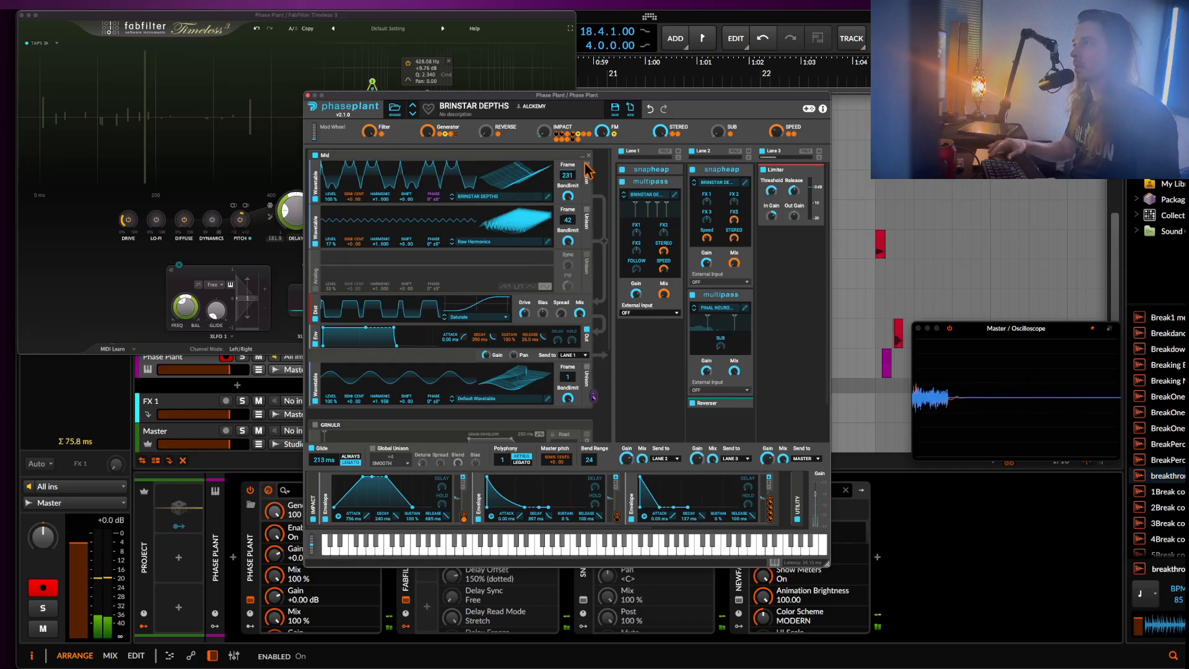
pyautogui.click(745, 182)
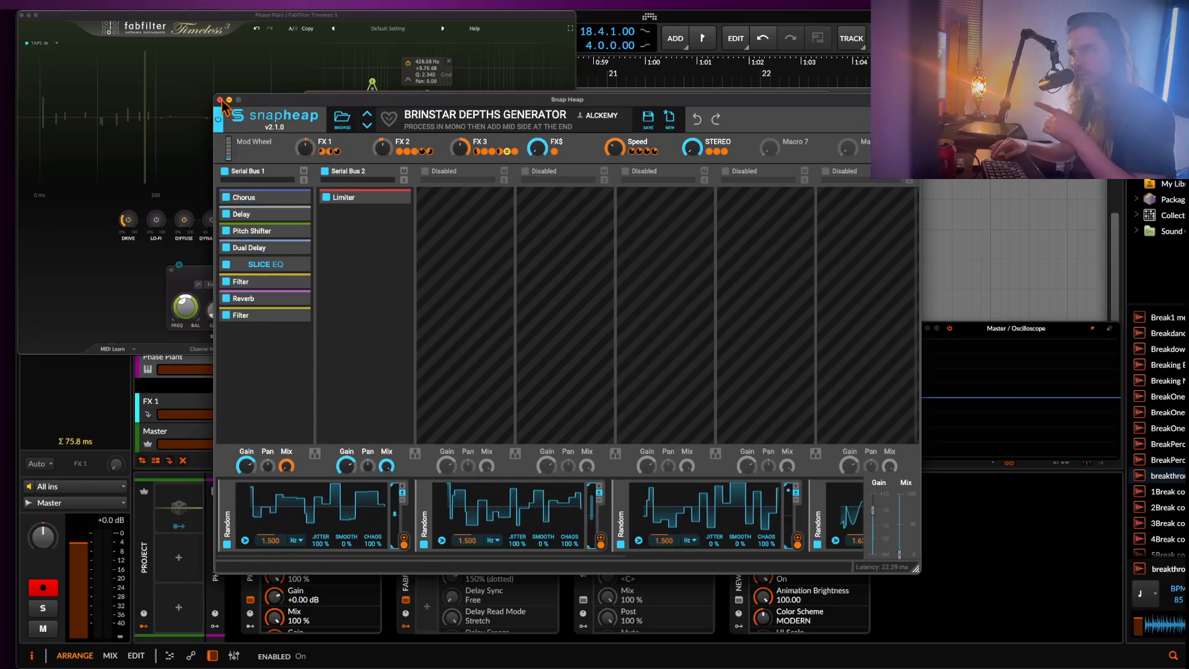
pyautogui.click(221, 100)
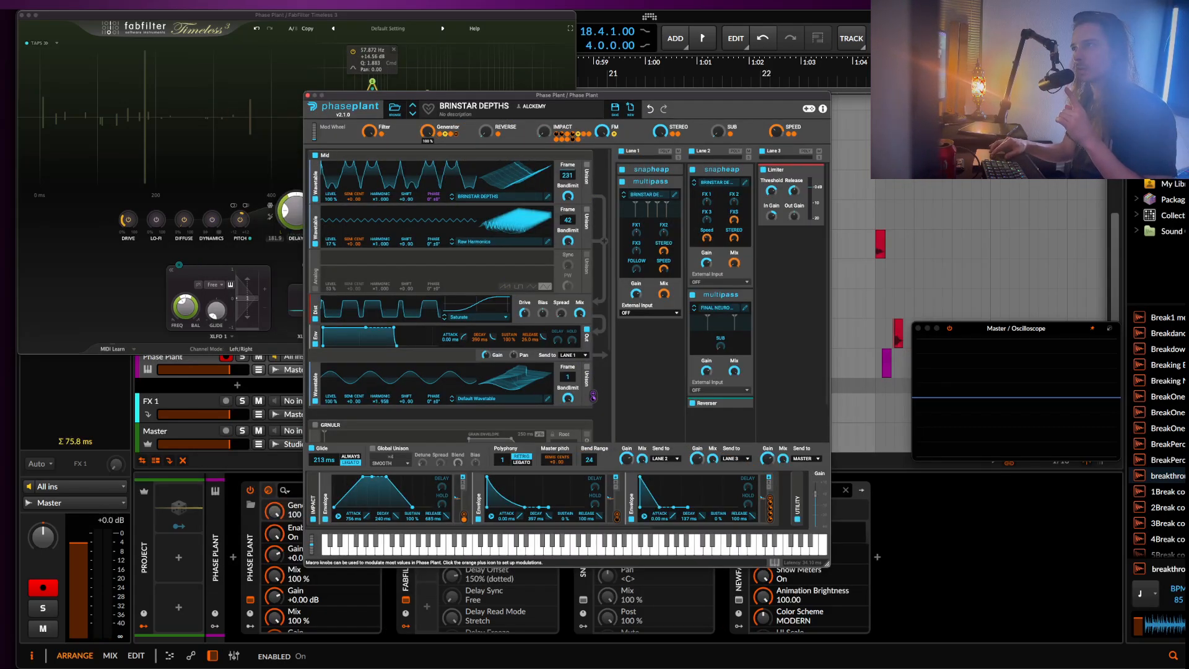
pyautogui.moveTo(427, 131); pyautogui.dragTo(427, 224)
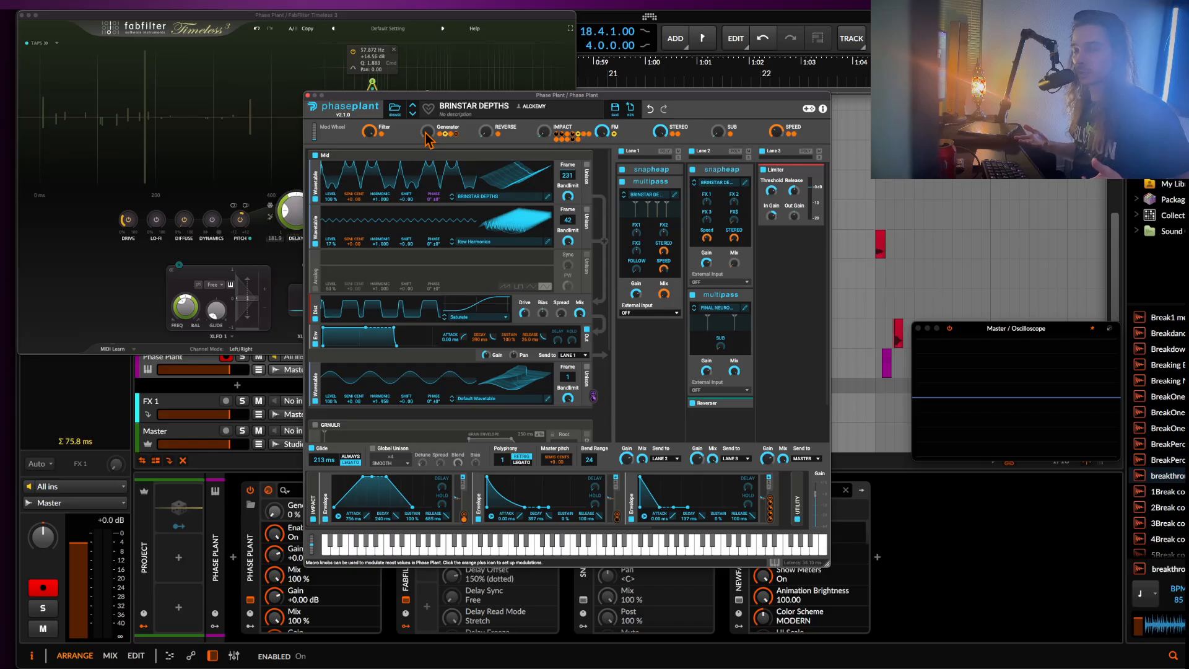
pyautogui.click(308, 95)
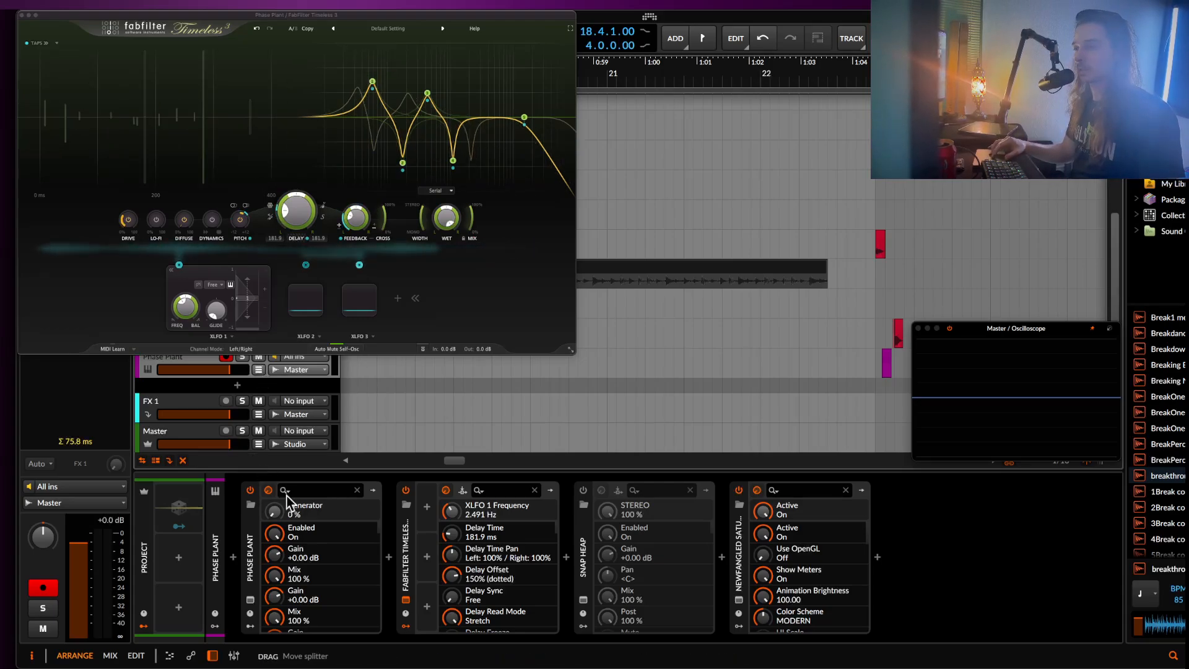
# Reopen Phase Plant, bend its pitch wheel to audition the patch, and close the synth window.
pyautogui.click(249, 600)
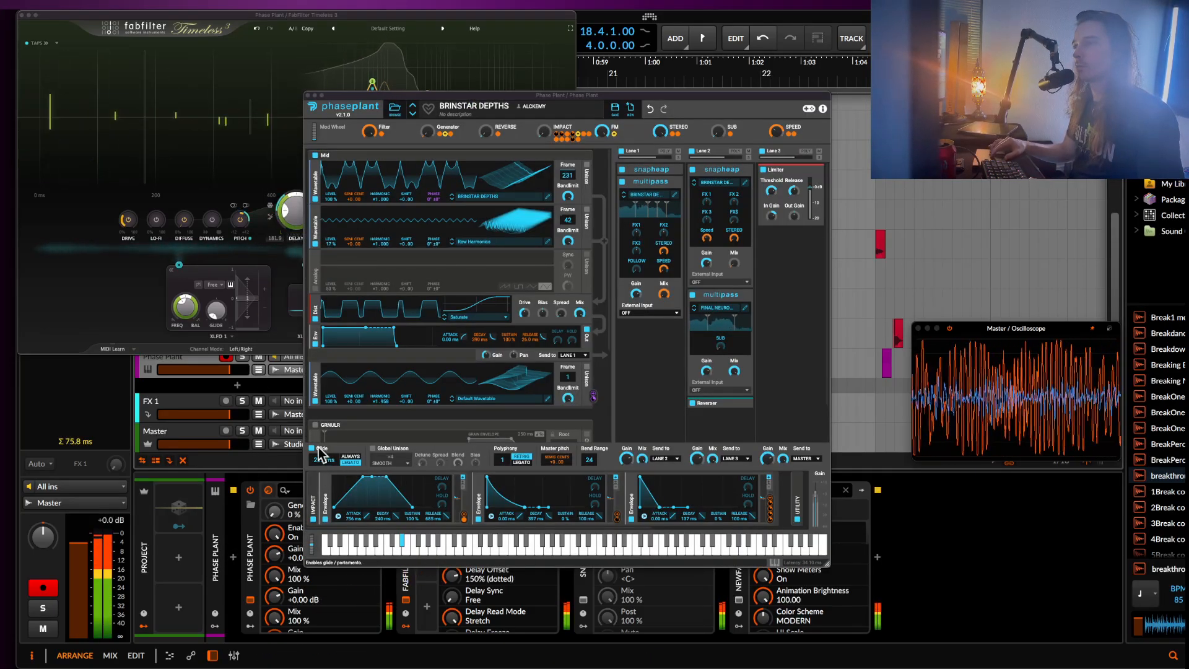
pyautogui.moveTo(312, 545); pyautogui.dragTo(255, 622)
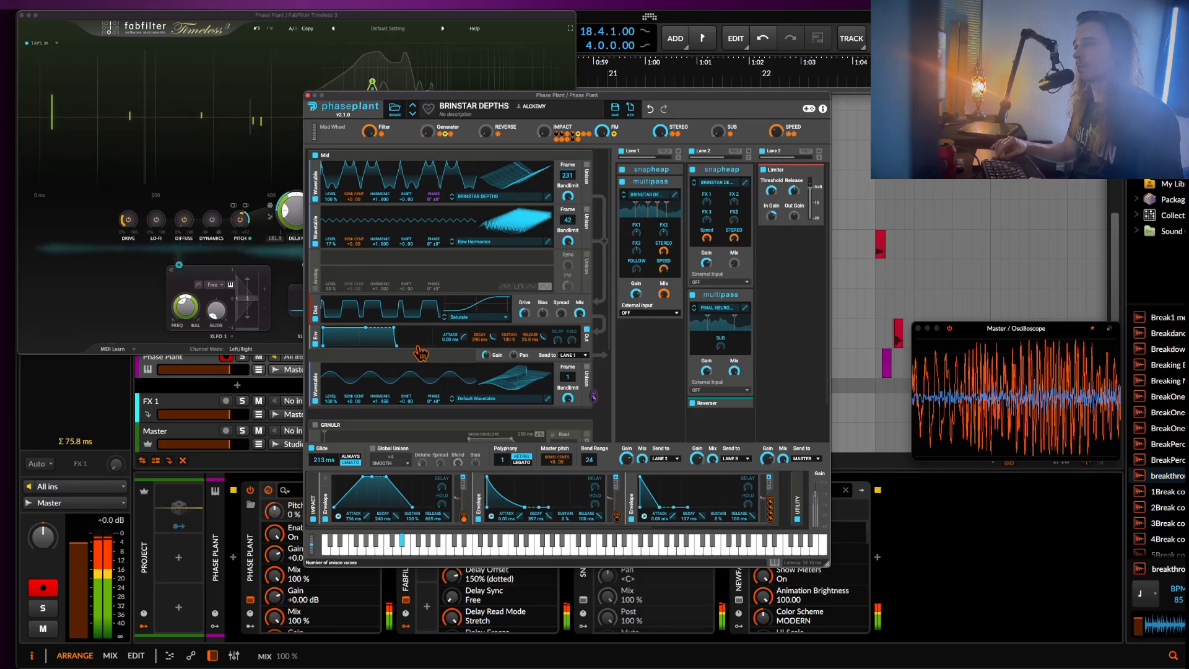
pyautogui.click(308, 96)
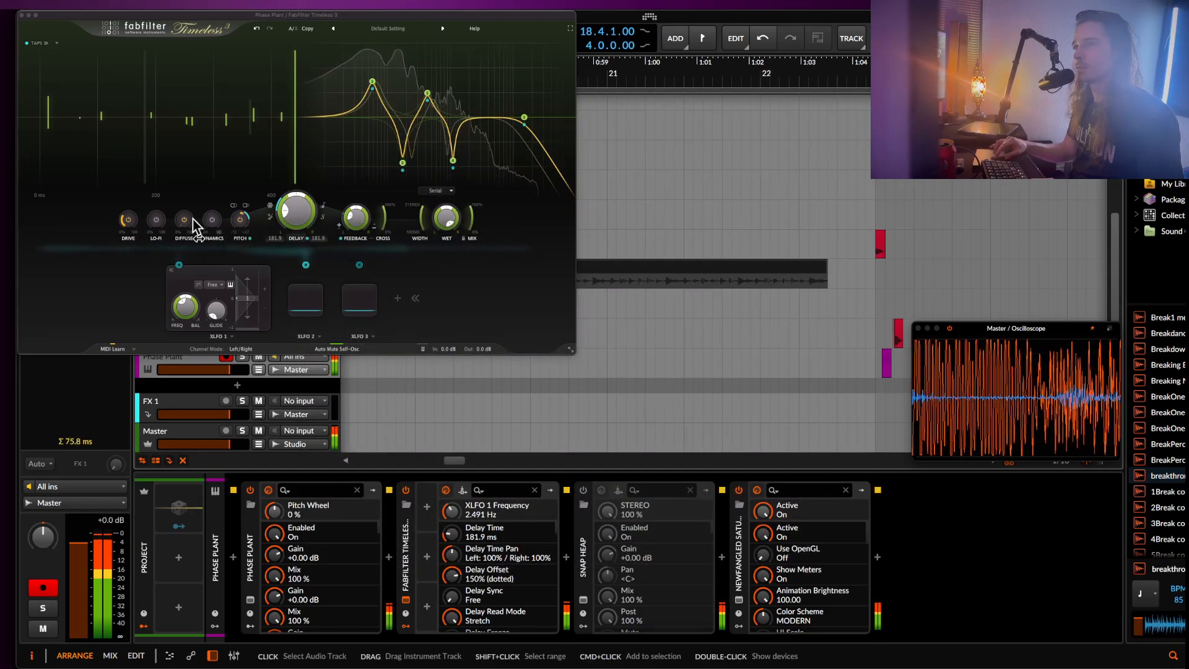
# Set Diffuse to 0 % on FabFilter Timeless 3, and collapse and bypass the device in the chain.
pyautogui.moveTo(183, 219); pyautogui.dragTo(218, 309)
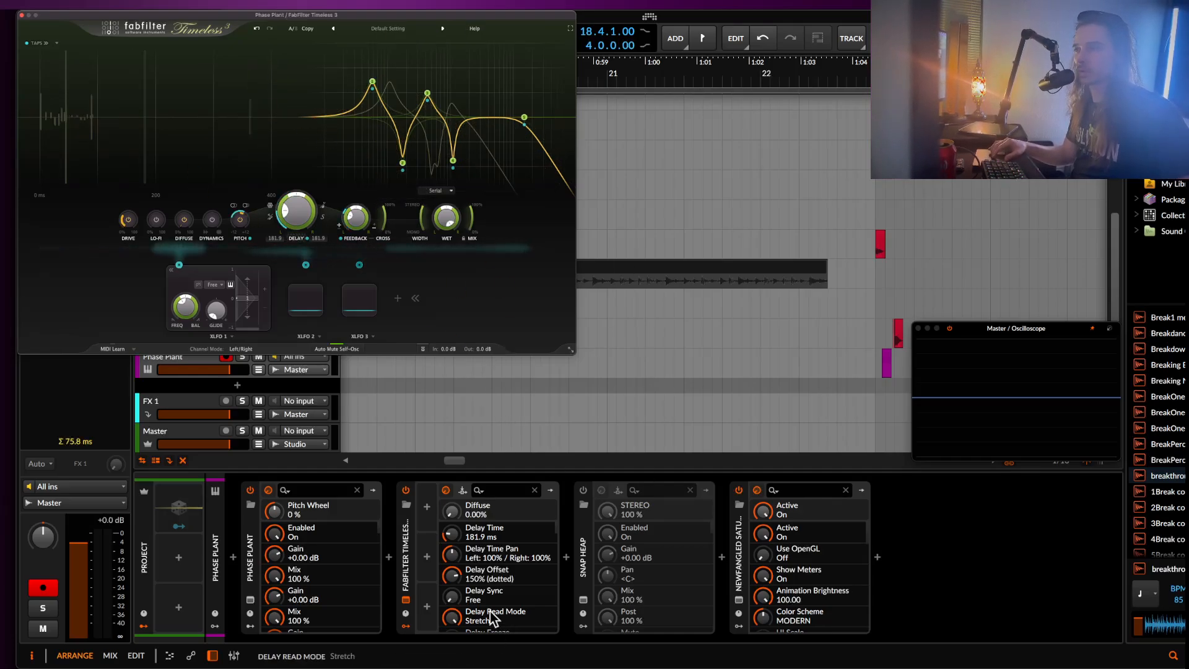
pyautogui.click(405, 534)
pyautogui.doubleClick(406, 534)
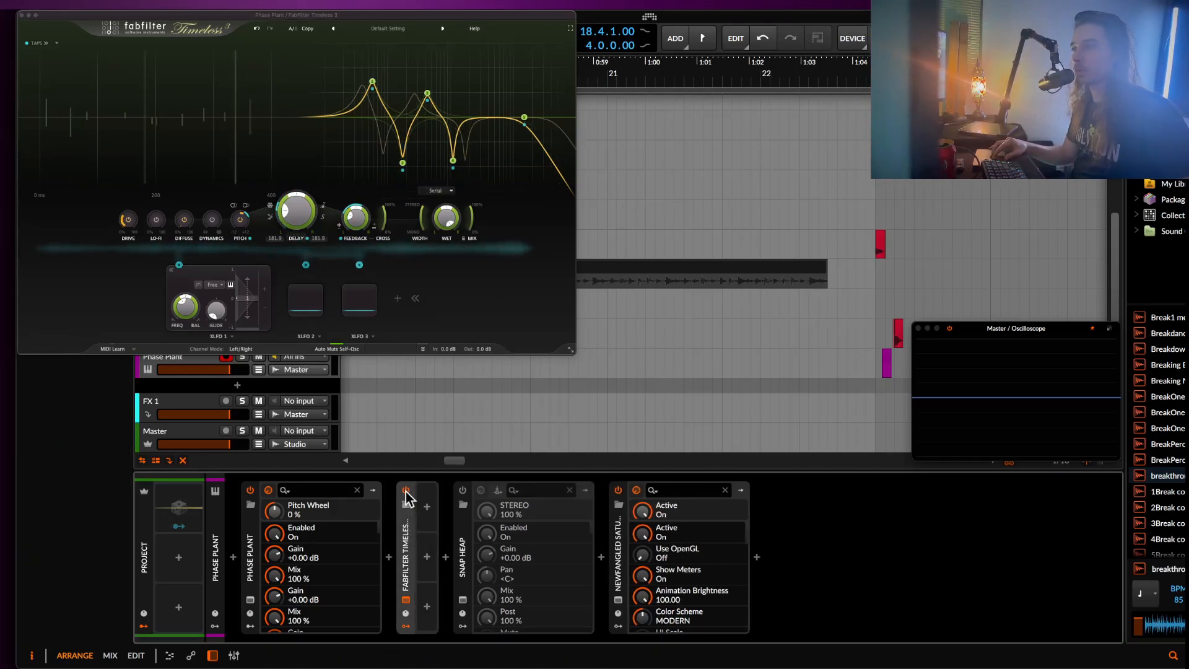
# Insert a new Timeless 3 after the collapsed FabFilter Timeless 3 and delete both of its default filter bands.
pyautogui.click(444, 557)
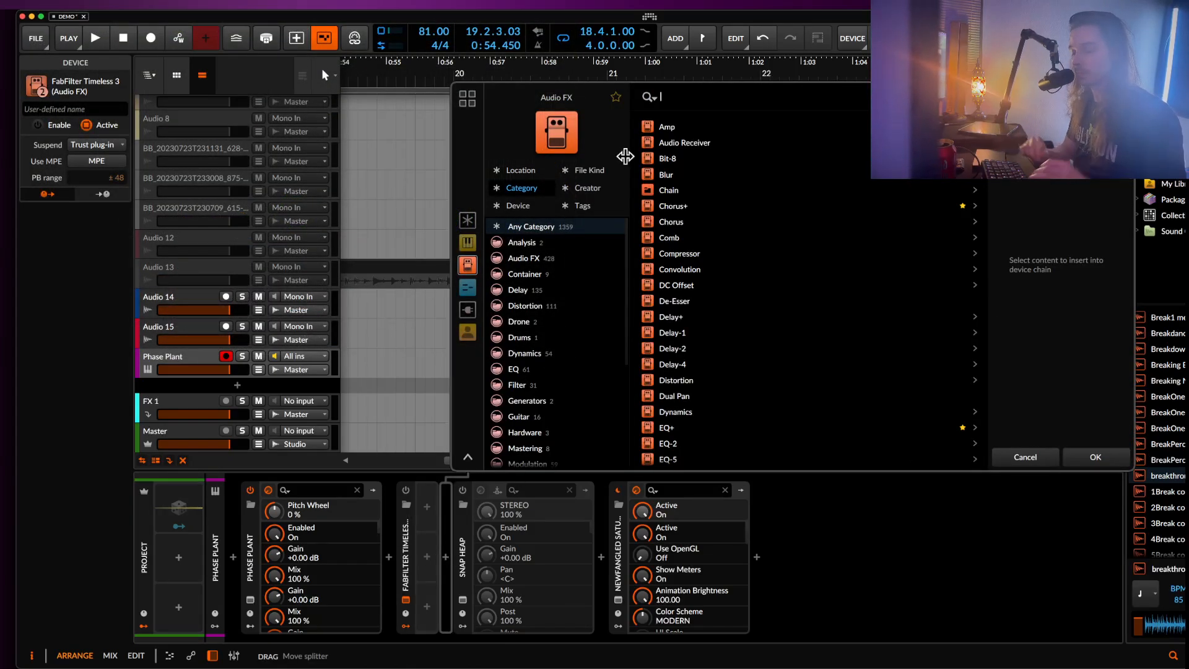
pyautogui.write('Timeless')
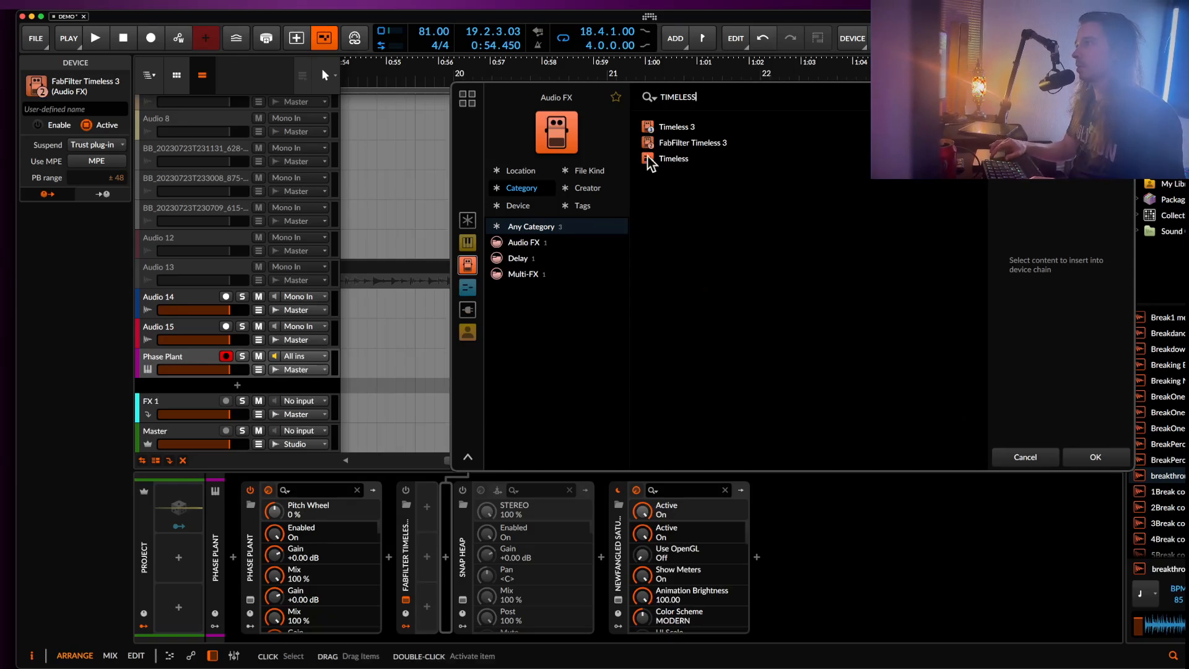
pyautogui.click(690, 127)
pyautogui.click(1109, 456)
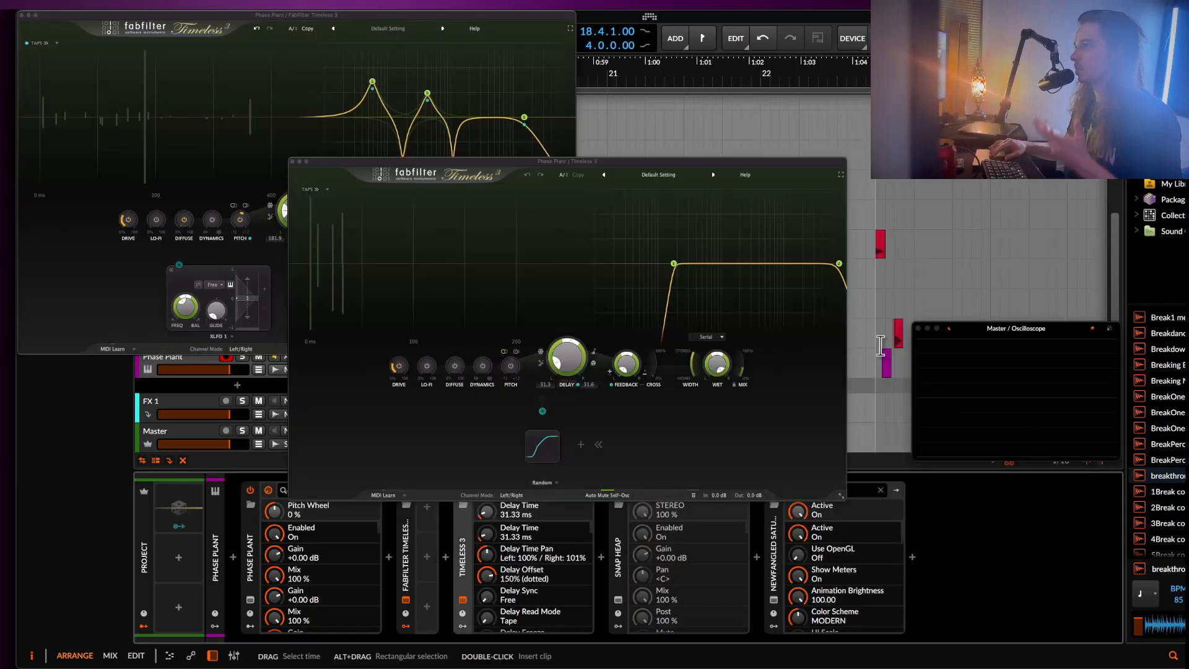
pyautogui.moveTo(527, 163); pyautogui.dragTo(260, 29)
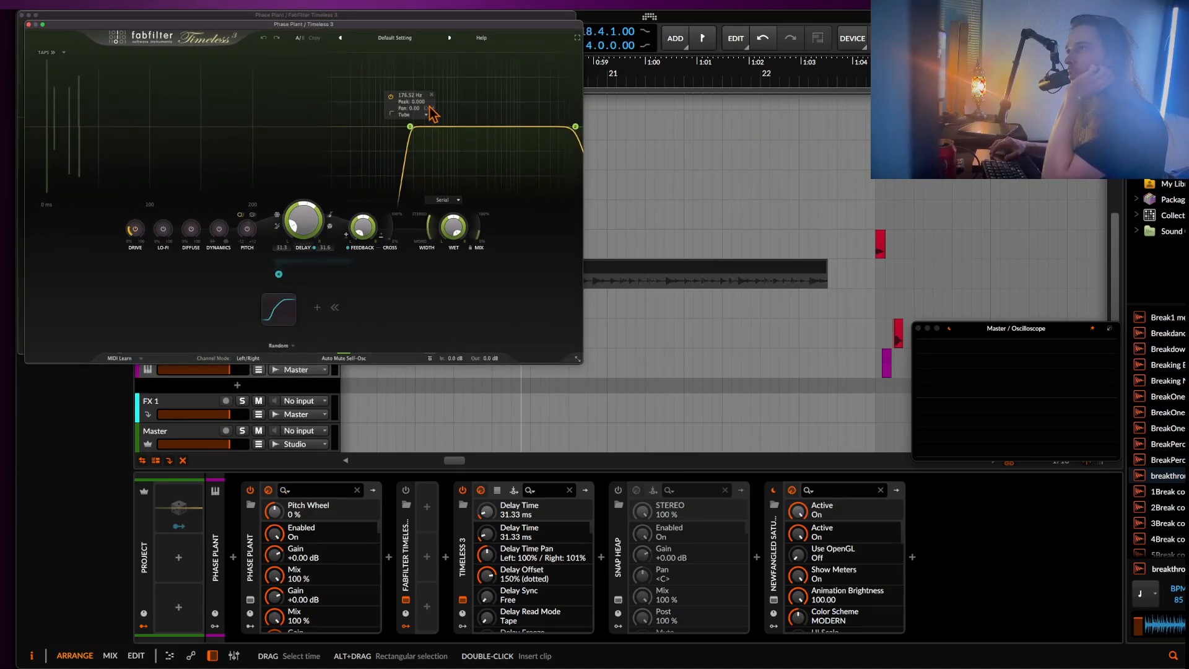
pyautogui.moveTo(410, 127); pyautogui.dragTo(576, 127)
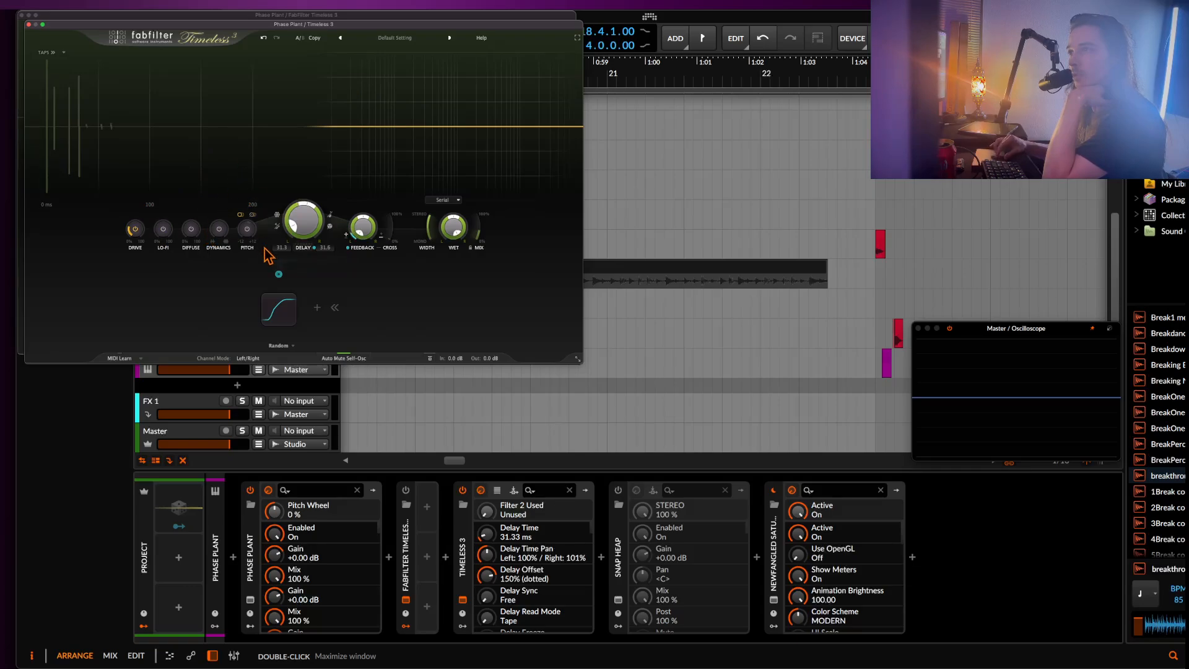
# Toggle the delay's freeze on and off in the new Timeless 3.
pyautogui.click(329, 226)
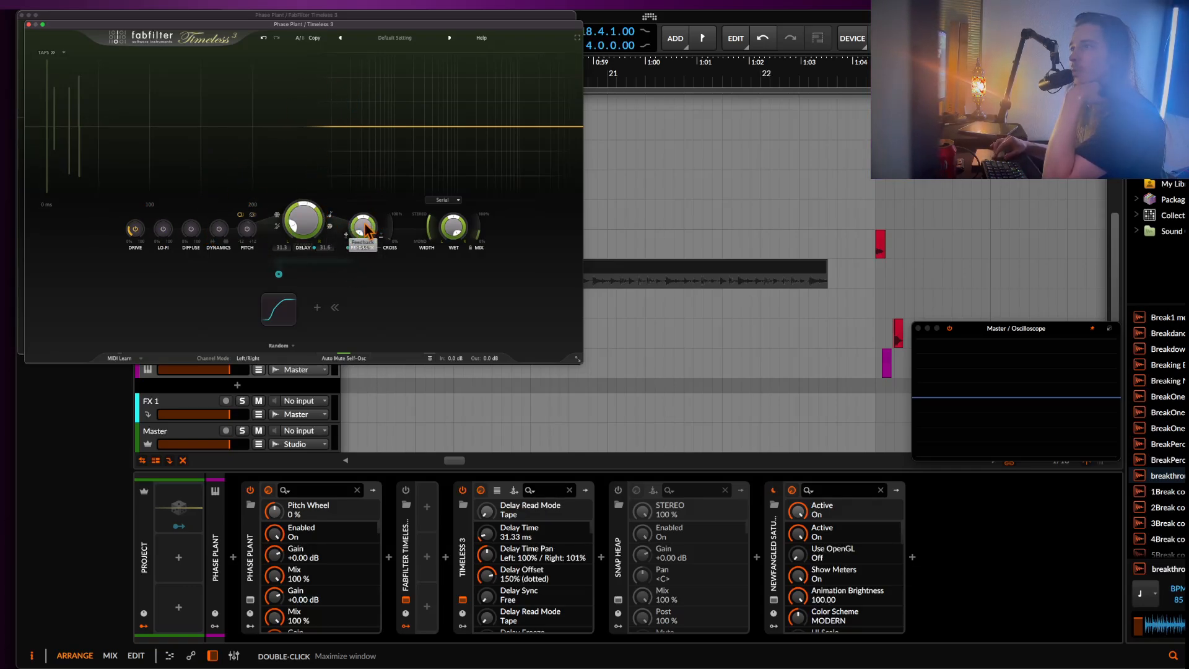
pyautogui.click(277, 217)
pyautogui.click(277, 217)
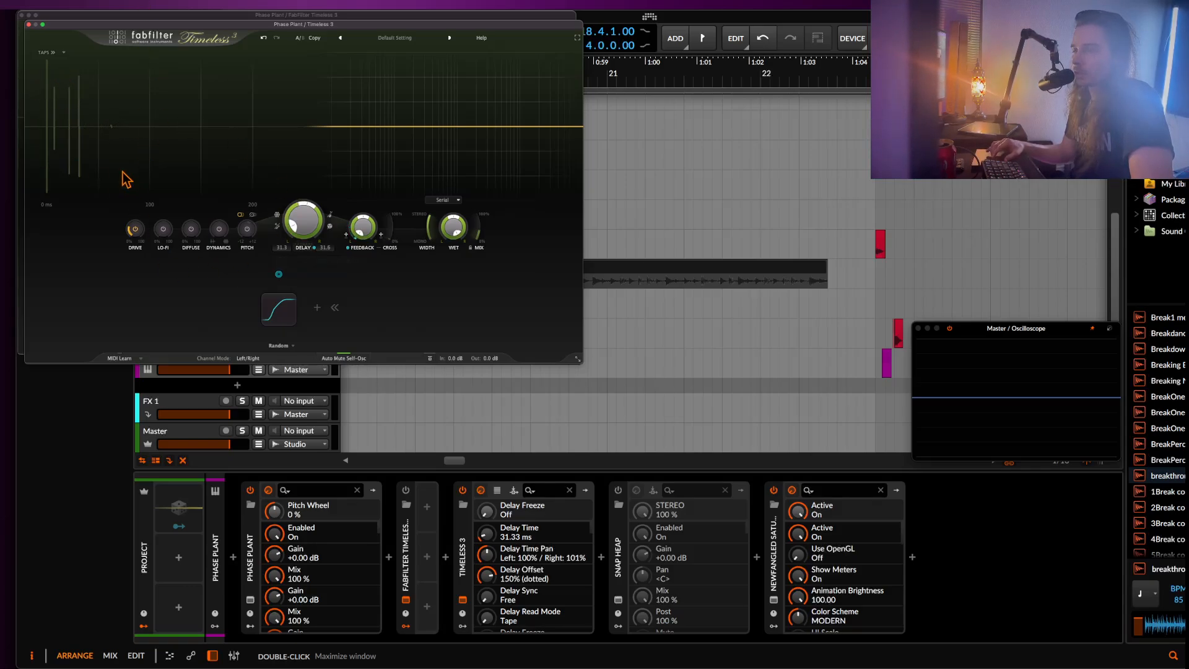
# Show the delay taps for editing, lower tap 2 to -23.30 dB and tap 1 to -19.02 dB, and shift tap 1 earlier.
pyautogui.click(49, 53)
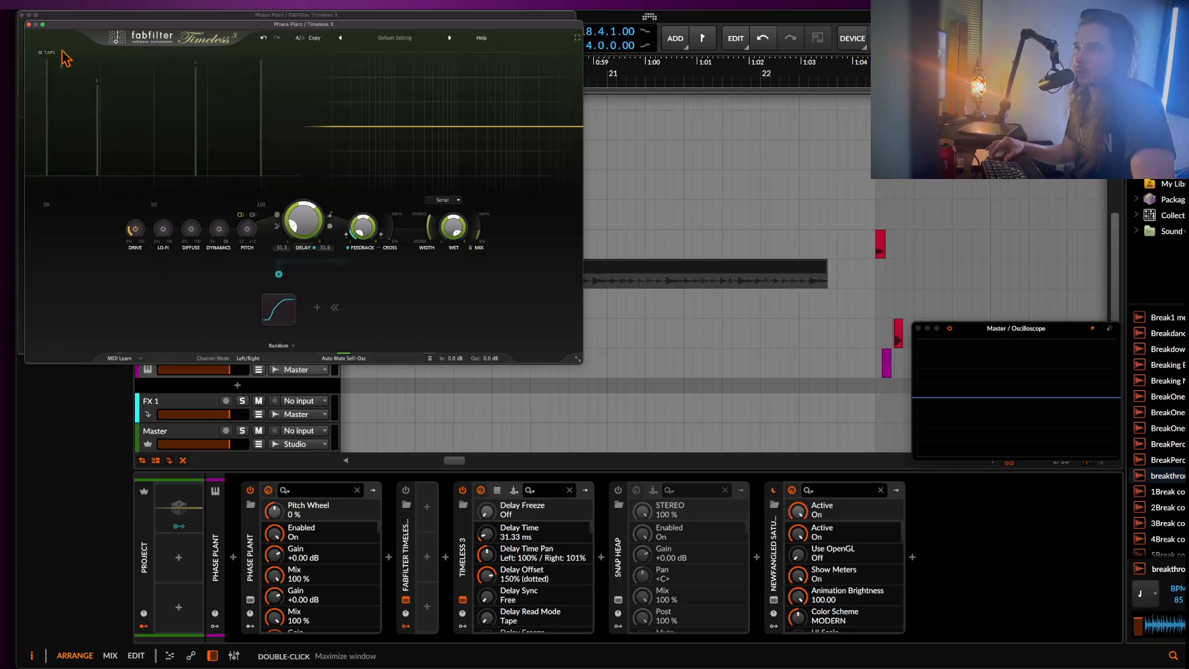
pyautogui.rightClick(67, 87)
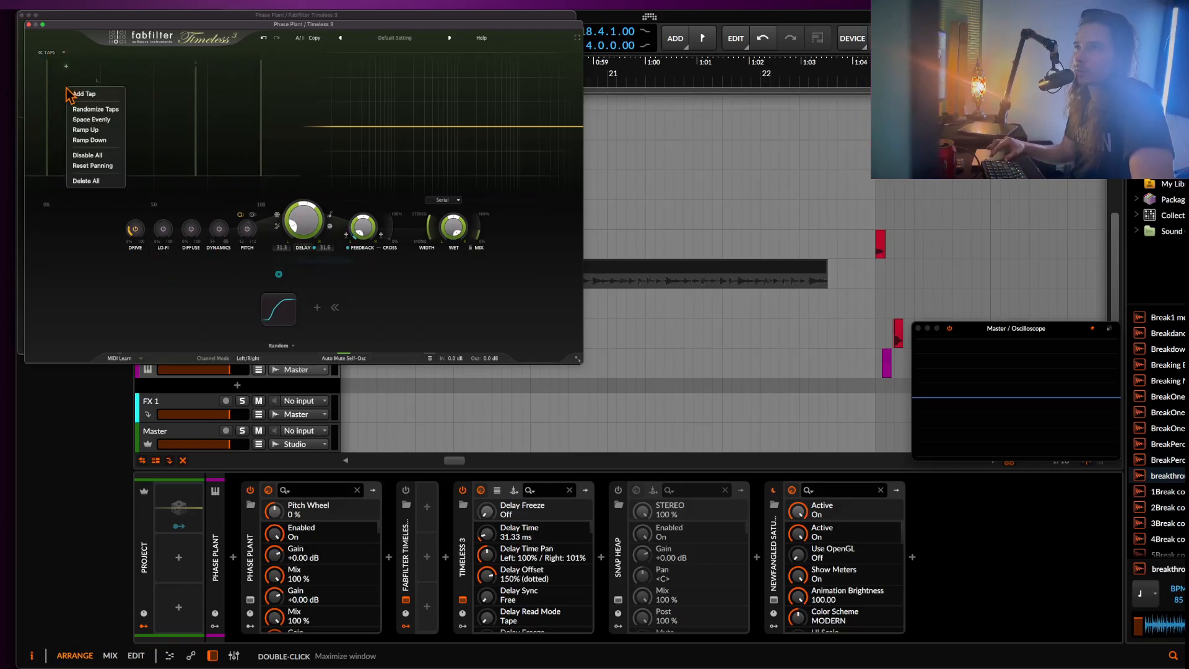
pyautogui.click(141, 117)
pyautogui.moveTo(195, 79); pyautogui.dragTo(195, 88)
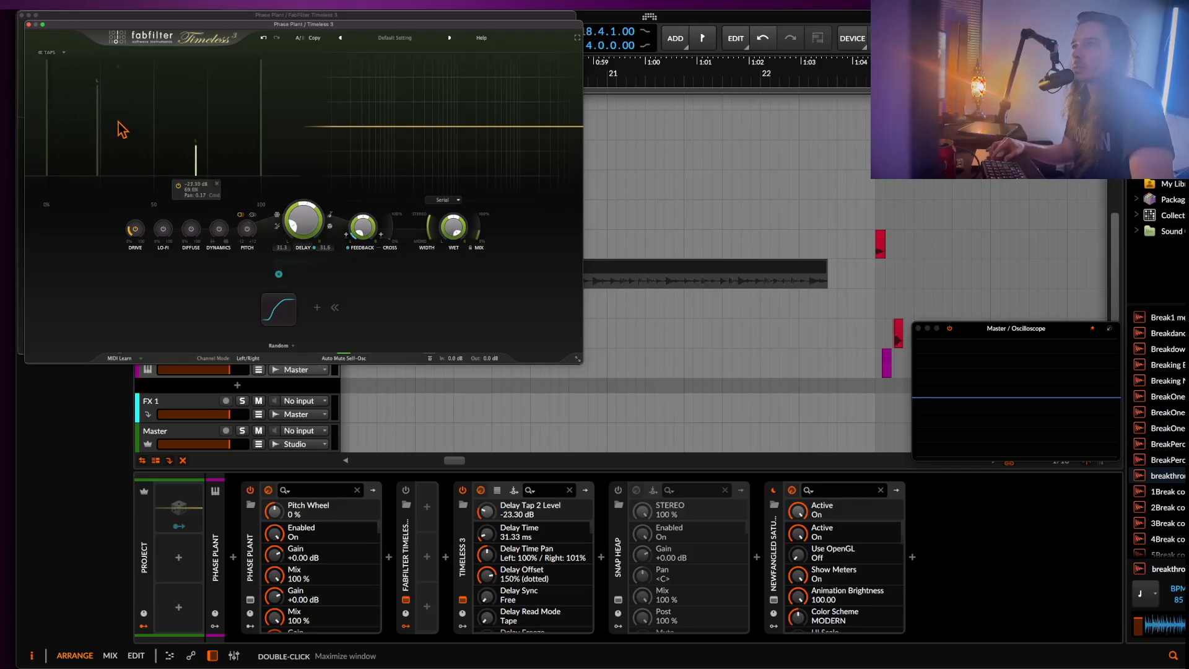
pyautogui.moveTo(97, 111); pyautogui.dragTo(97, 126)
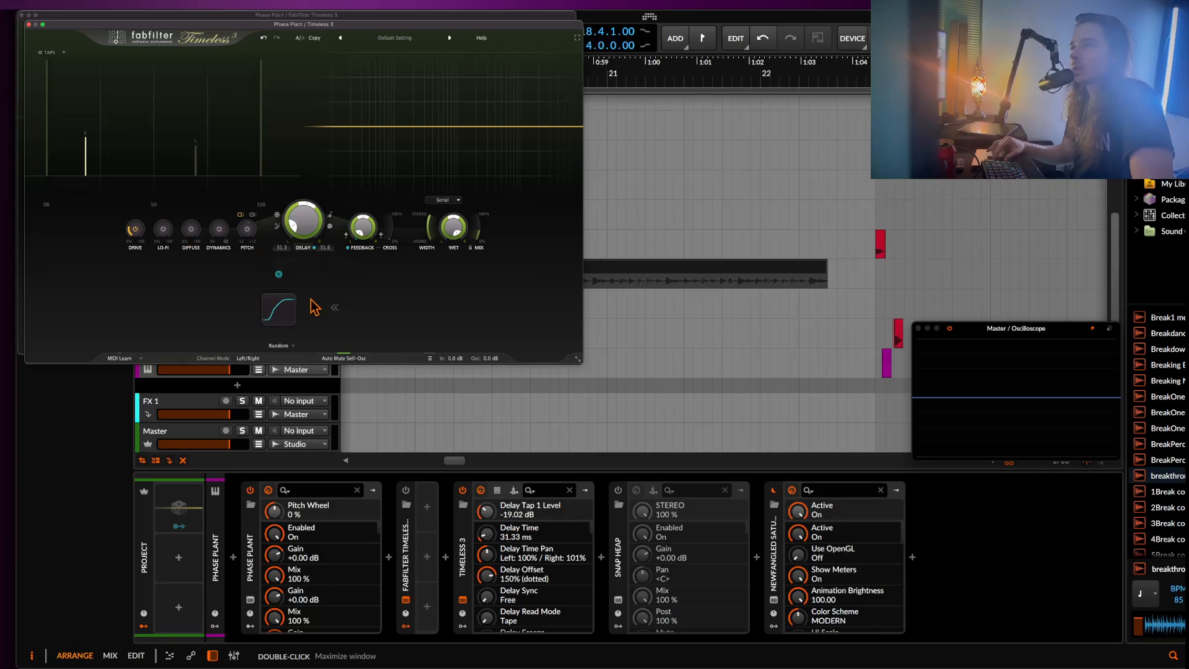
# Modulate the Delay Tap 1 level with the Random source at 0.334 and set the Random source's glide to -1.000.
pyautogui.moveTo(279, 275); pyautogui.dragTo(143, 193)
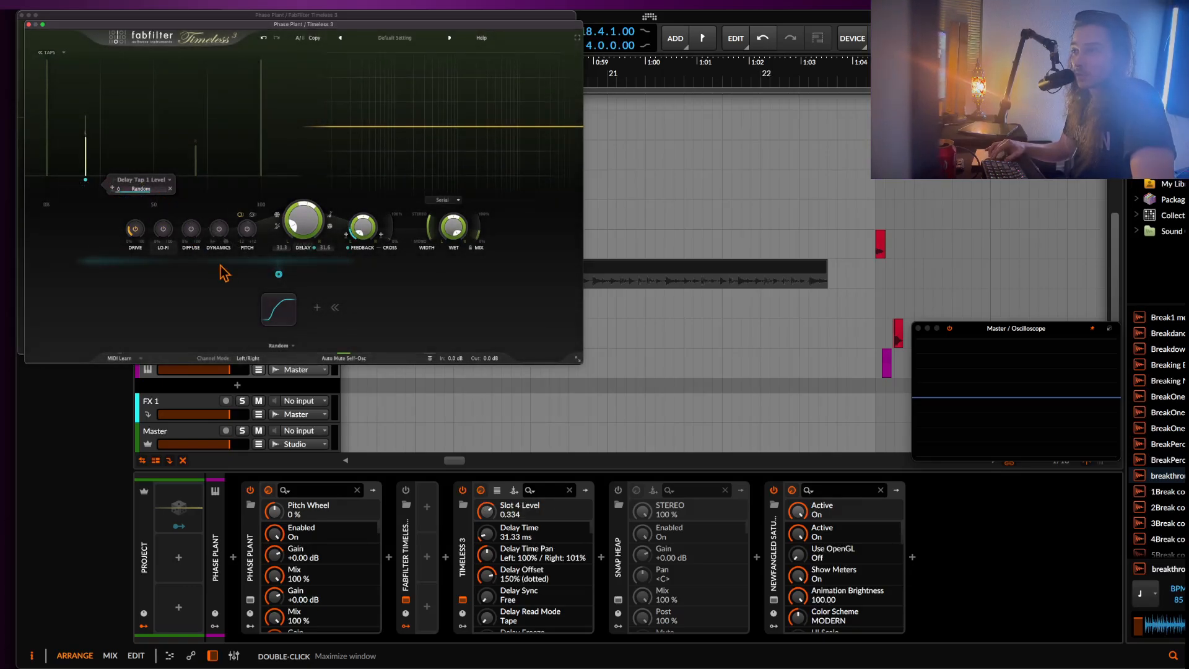
pyautogui.click(279, 308)
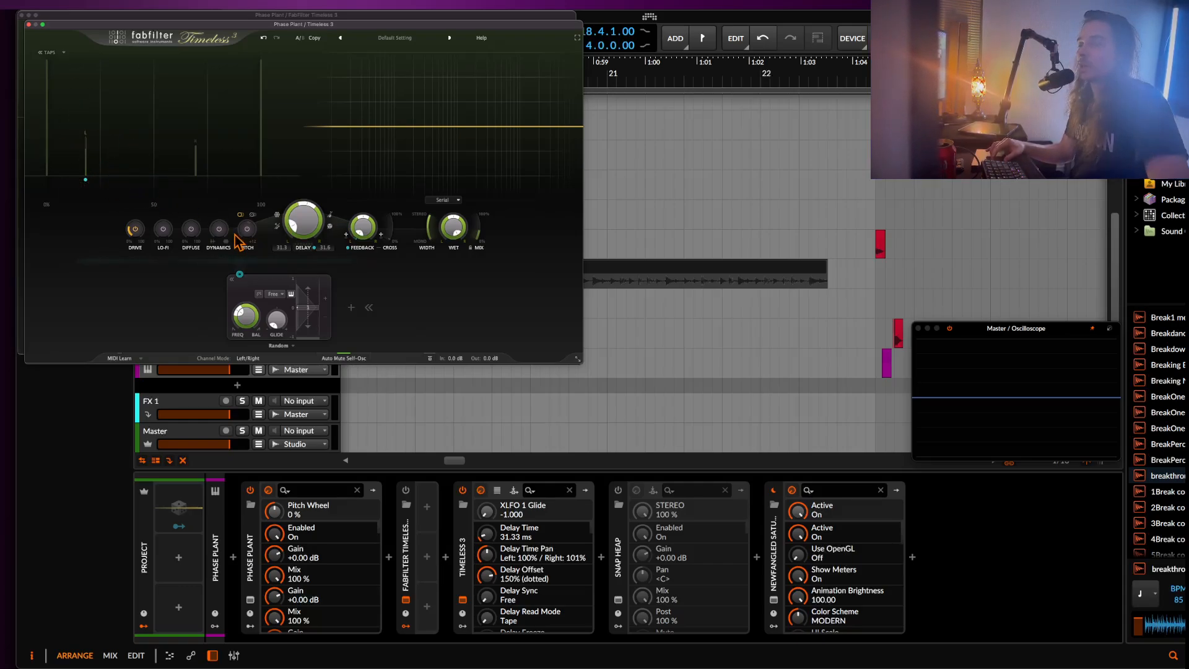
# Add a new XLFO with a frequency of 1.486 Hz and route it to the Random source's frequency at 0.292.
pyautogui.click(351, 307)
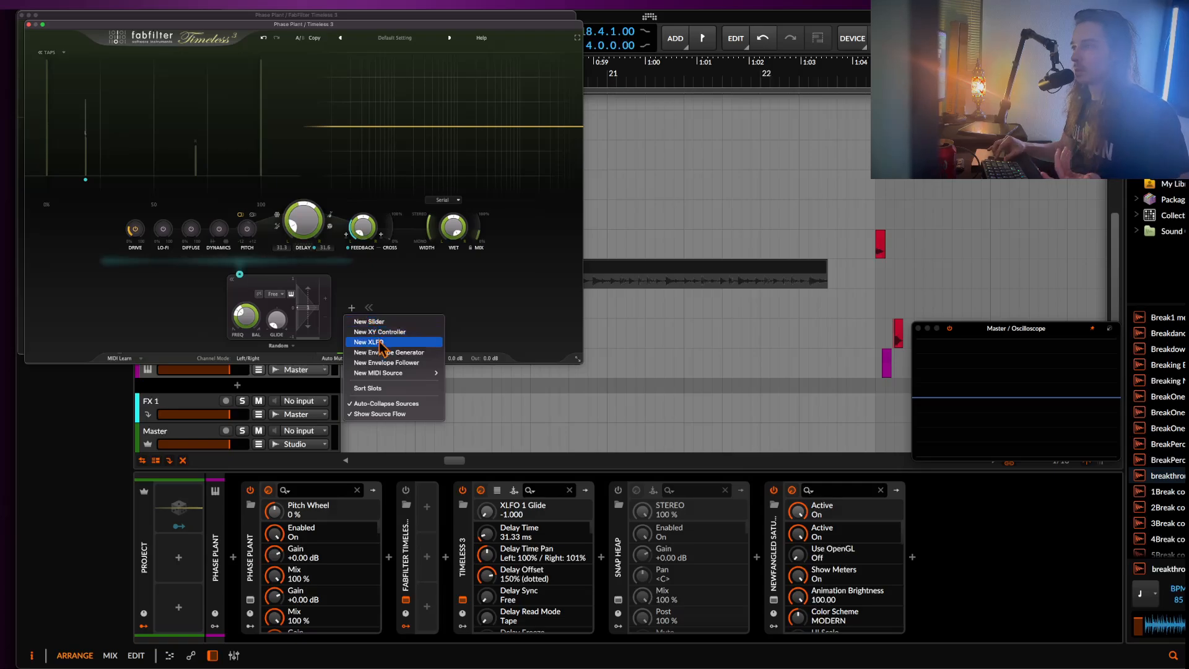
pyautogui.click(371, 342)
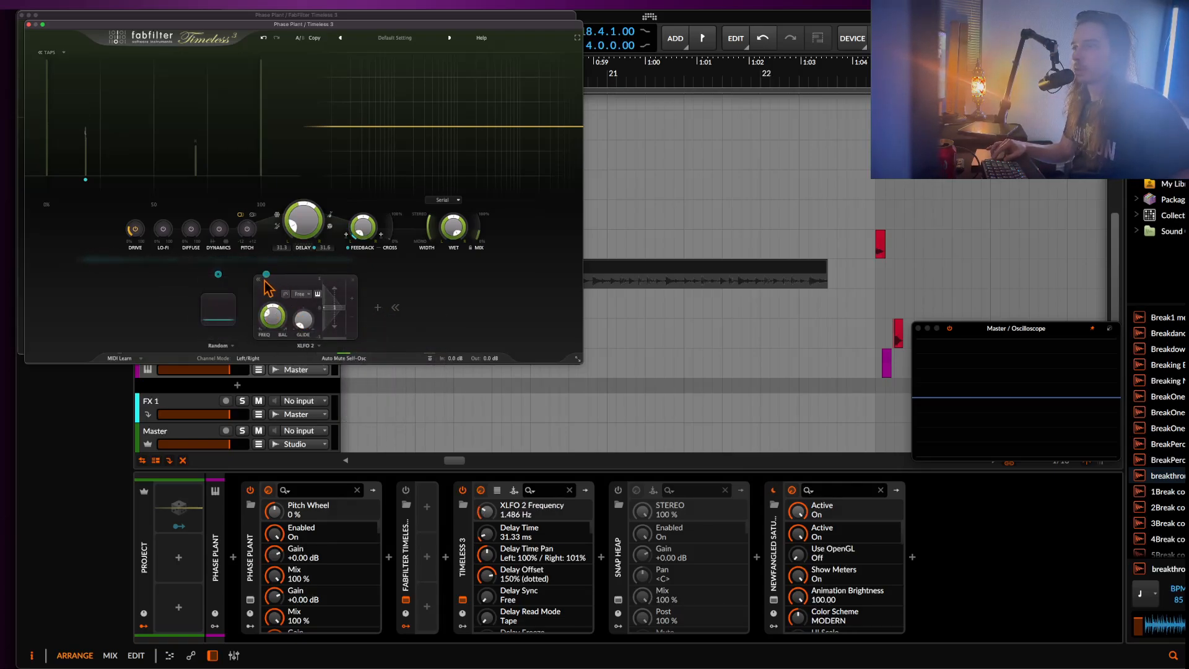
pyautogui.moveTo(267, 279); pyautogui.dragTo(288, 329)
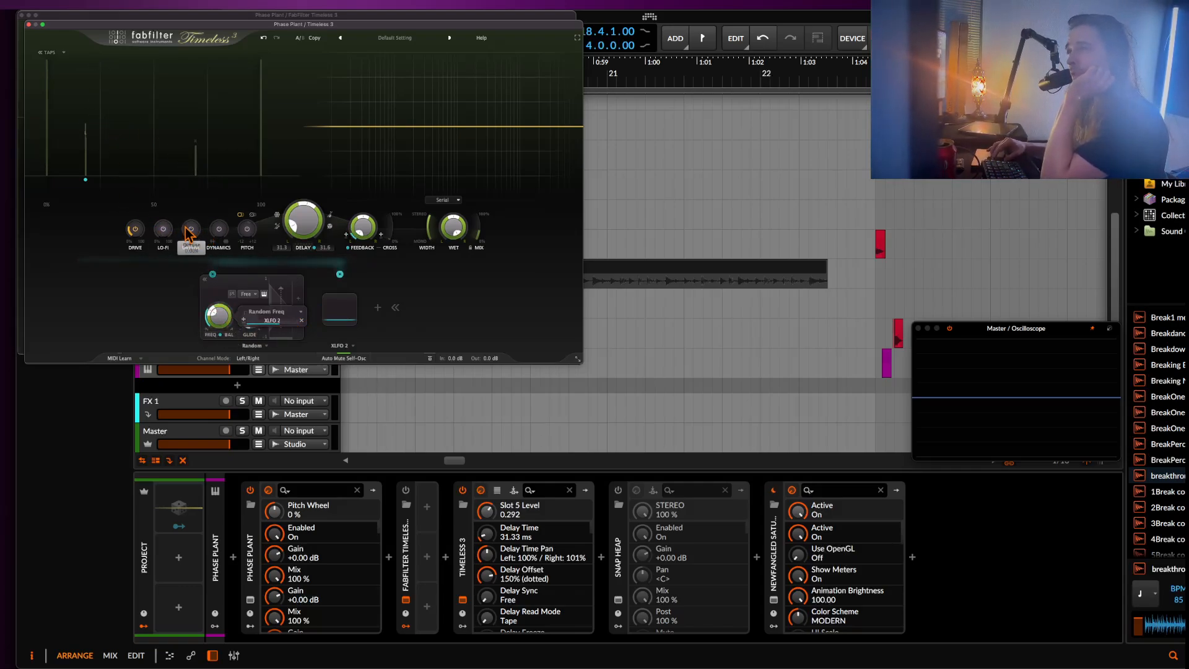
# Add another XLFO, route it to the pitch control, and set the pitch shift to 2.859 semitones.
pyautogui.click(379, 307)
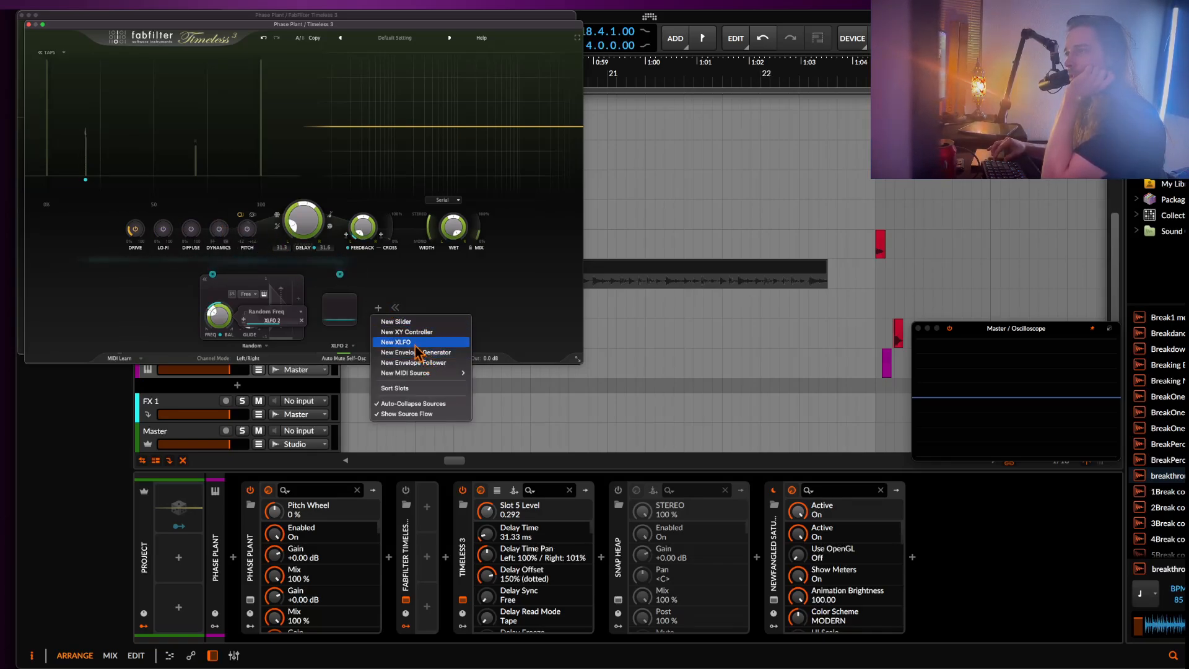
pyautogui.click(416, 345)
pyautogui.moveTo(294, 275); pyautogui.dragTo(246, 110)
pyautogui.moveTo(248, 230); pyautogui.dragTo(249, 243)
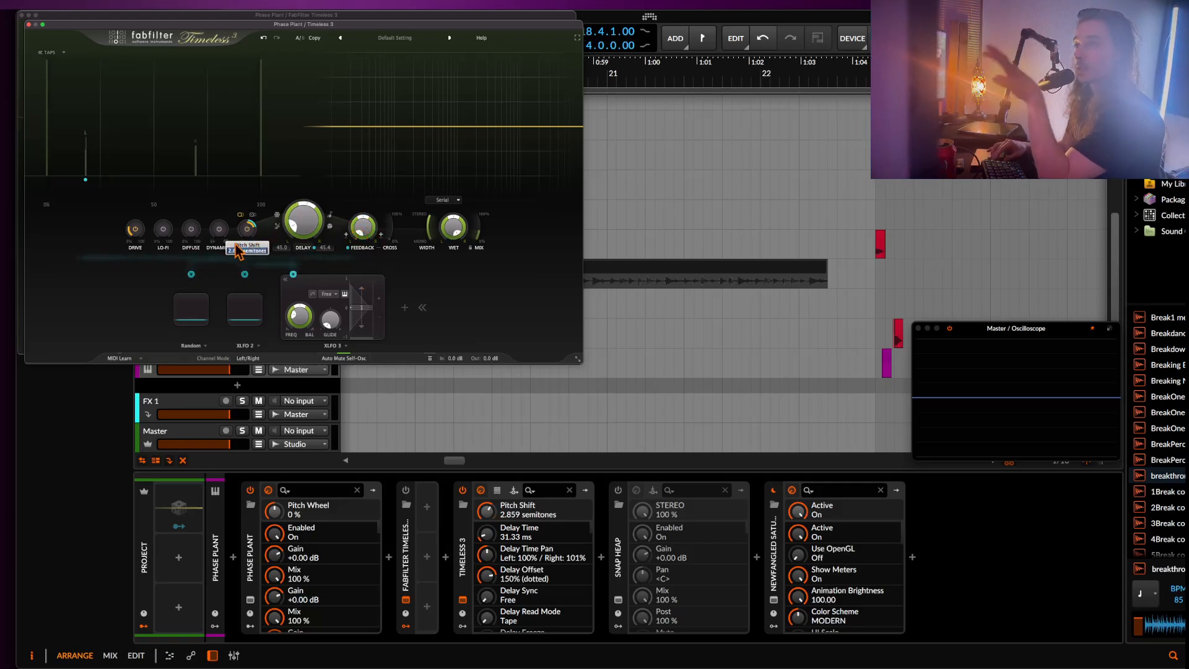
# Set the delay read mode to Tape and adjust the dry/wet mix.
pyautogui.click(330, 228)
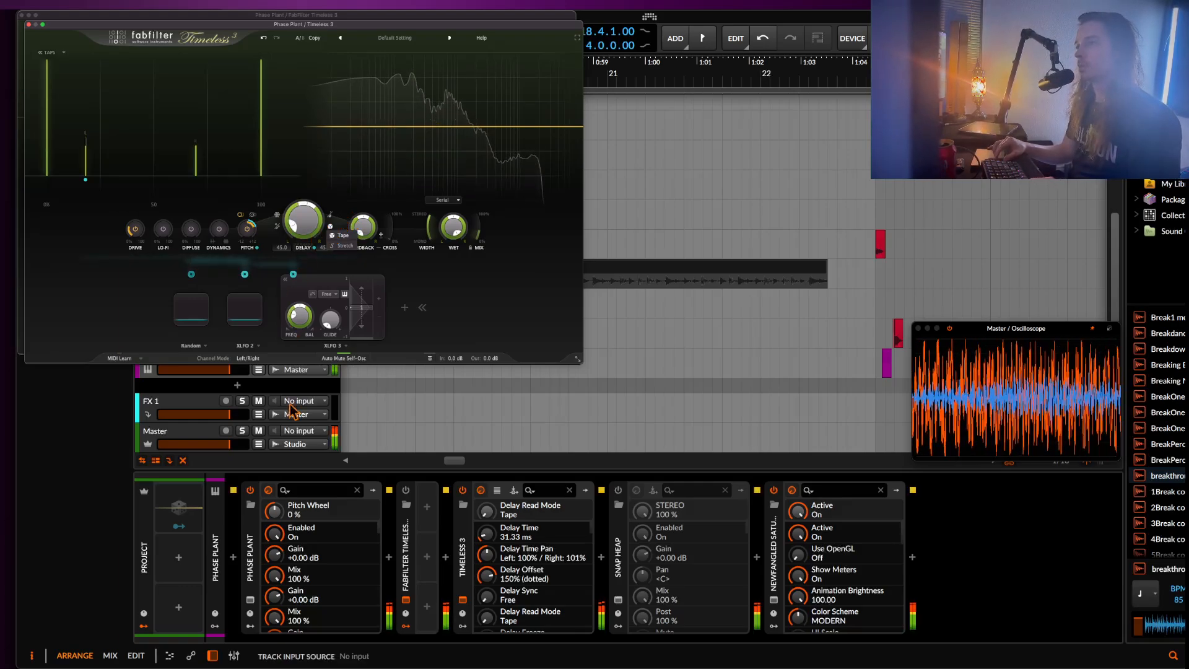
pyautogui.click(472, 233)
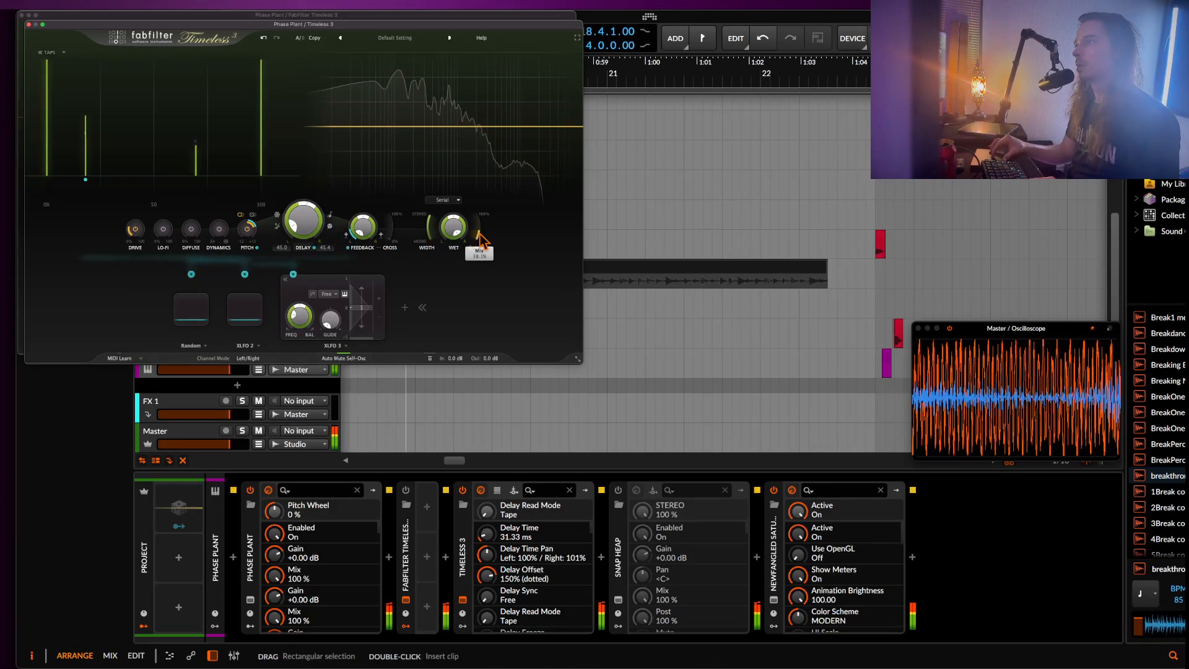
pyautogui.moveTo(477, 230); pyautogui.dragTo(440, 65)
# Set the delay time to 449.1 ms and remove the Random modulation from both the delay offset and delay time.
pyautogui.click(294, 221)
pyautogui.moveTo(293, 222)
pyautogui.mouseDown()
pyautogui.moveTo(286, 174)
pyautogui.moveTo(306, 234)
pyautogui.moveTo(300, 226)
pyautogui.moveTo(283, 250)
pyautogui.moveTo(280, 235)
pyautogui.mouseUp()
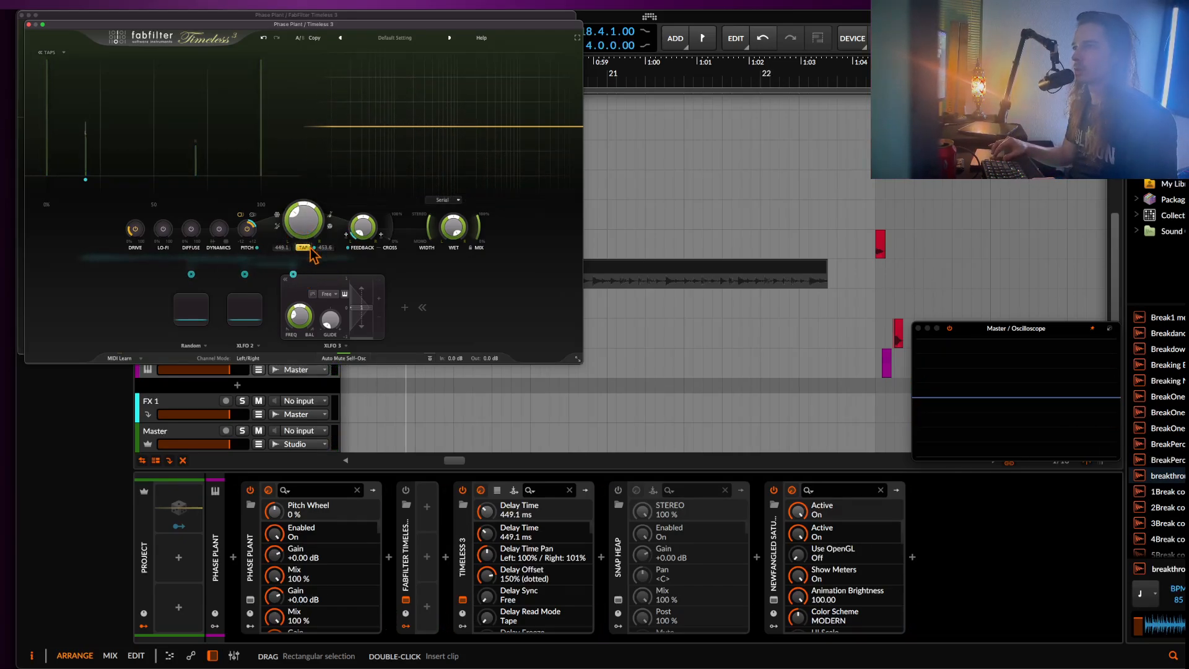
pyautogui.moveTo(315, 249)
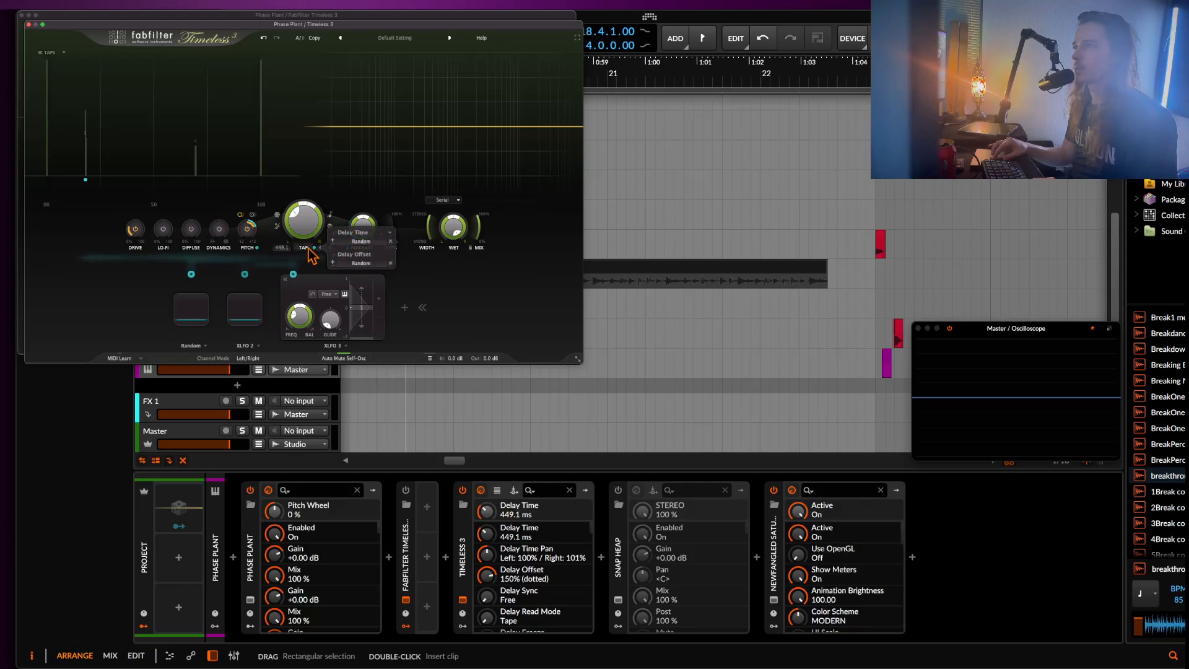
pyautogui.click(389, 263)
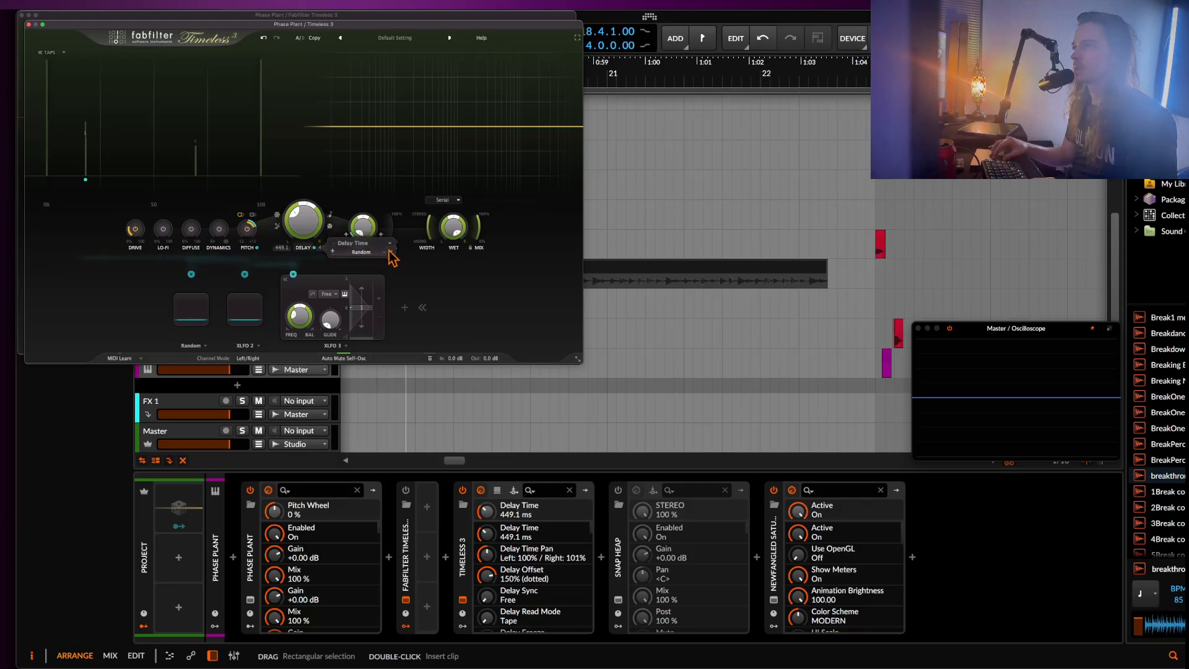
pyautogui.click(389, 251)
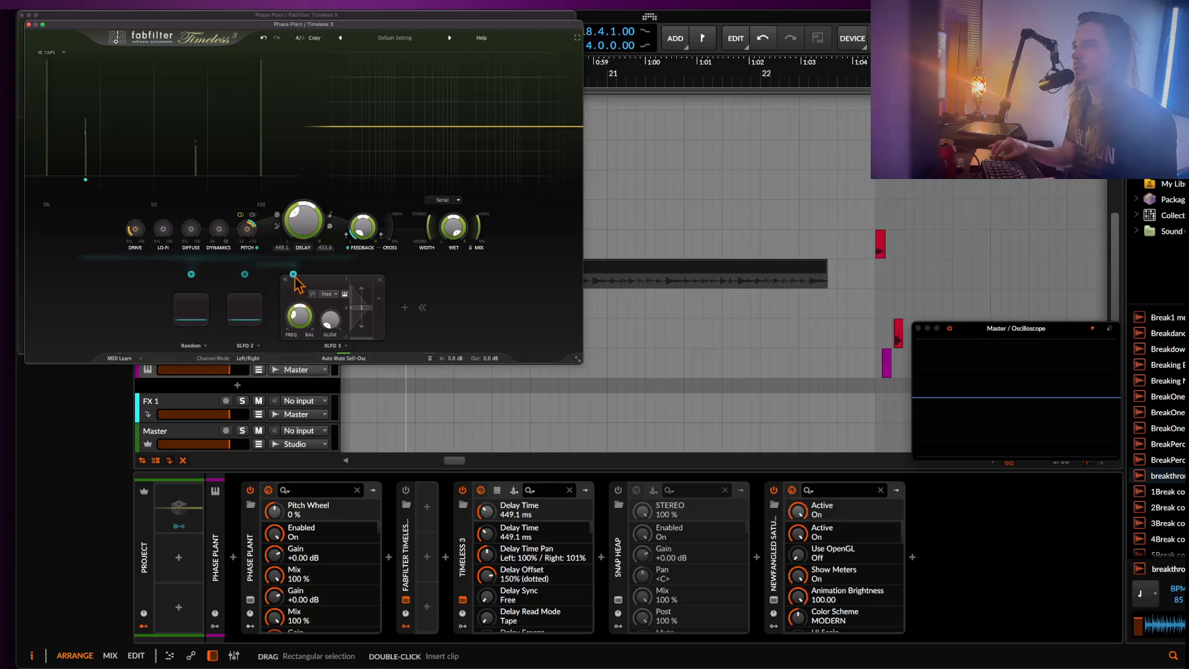
# Route XLFO 3 to the delay time, set its frequency to 2.365 Hz, and raise the modulation level to 0.640 during playback.
pyautogui.moveTo(293, 274); pyautogui.dragTo(358, 225)
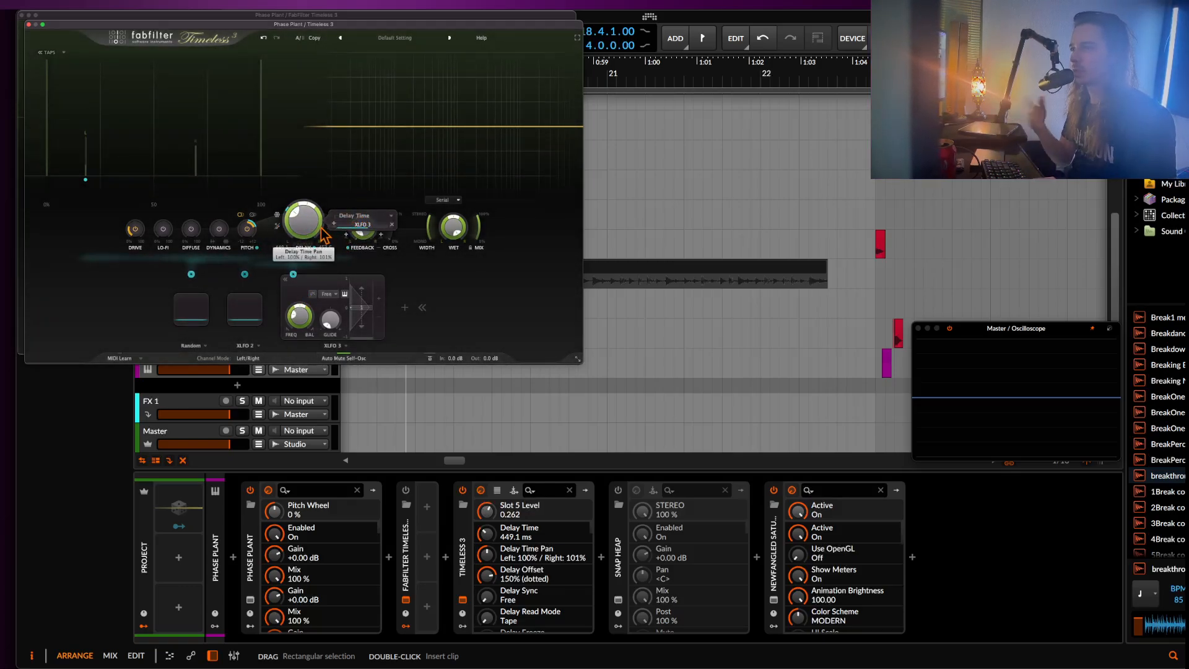
pyautogui.press('space')
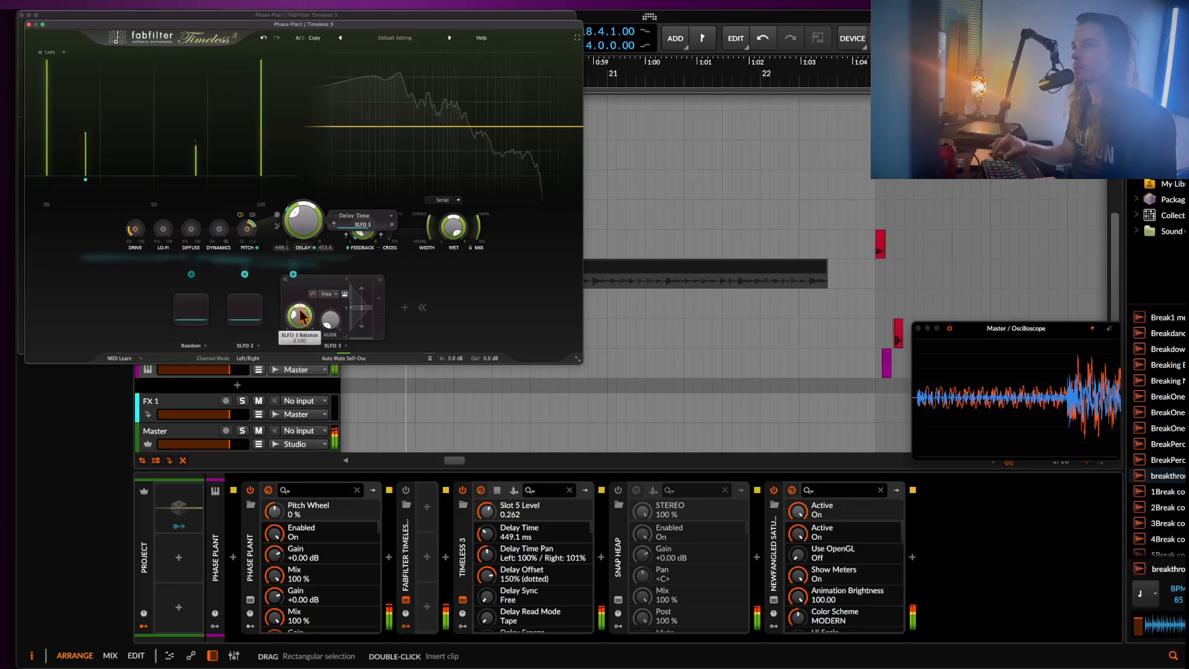
pyautogui.moveTo(299, 311); pyautogui.dragTo(300, 305)
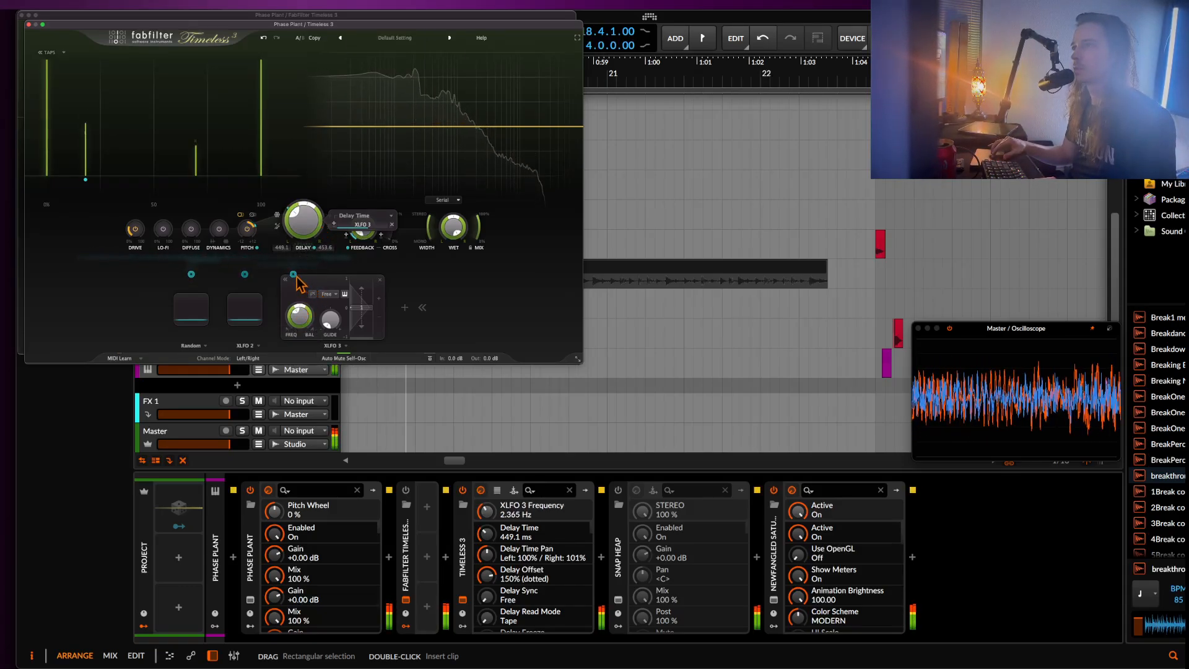
pyautogui.click(367, 228)
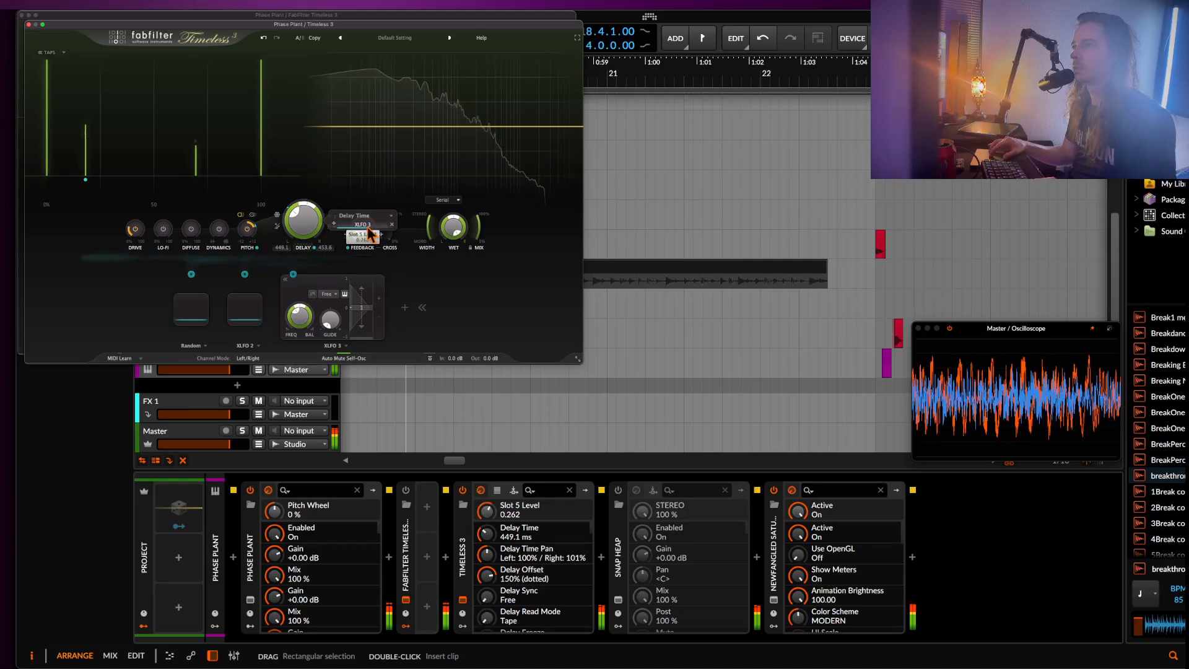
pyautogui.moveTo(368, 228); pyautogui.dragTo(393, 229)
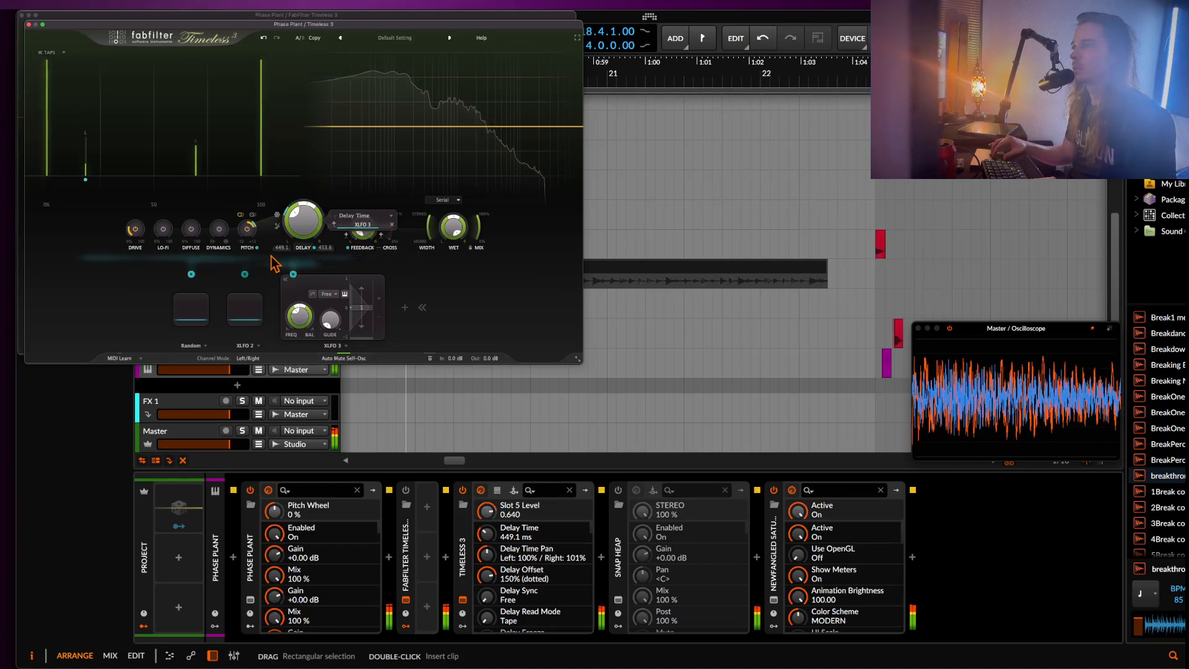
# Tap in a new delay time of 351.0 ms.
pyautogui.click(305, 249)
pyautogui.click(306, 248)
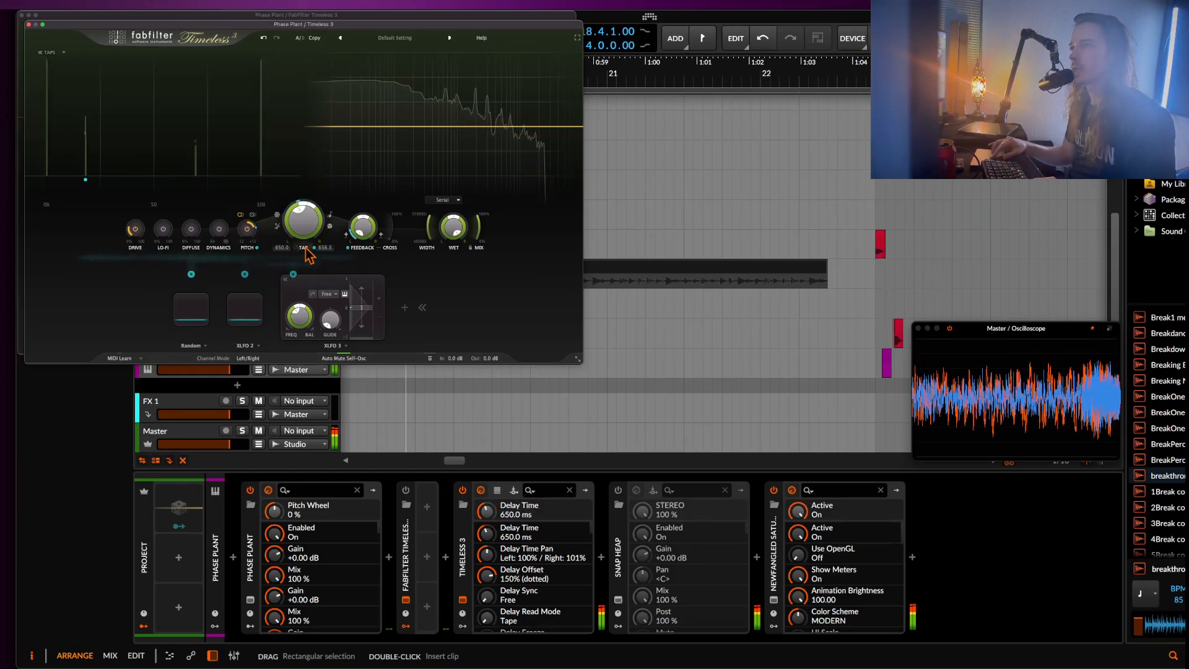
pyautogui.click(305, 249)
pyautogui.click(305, 249)
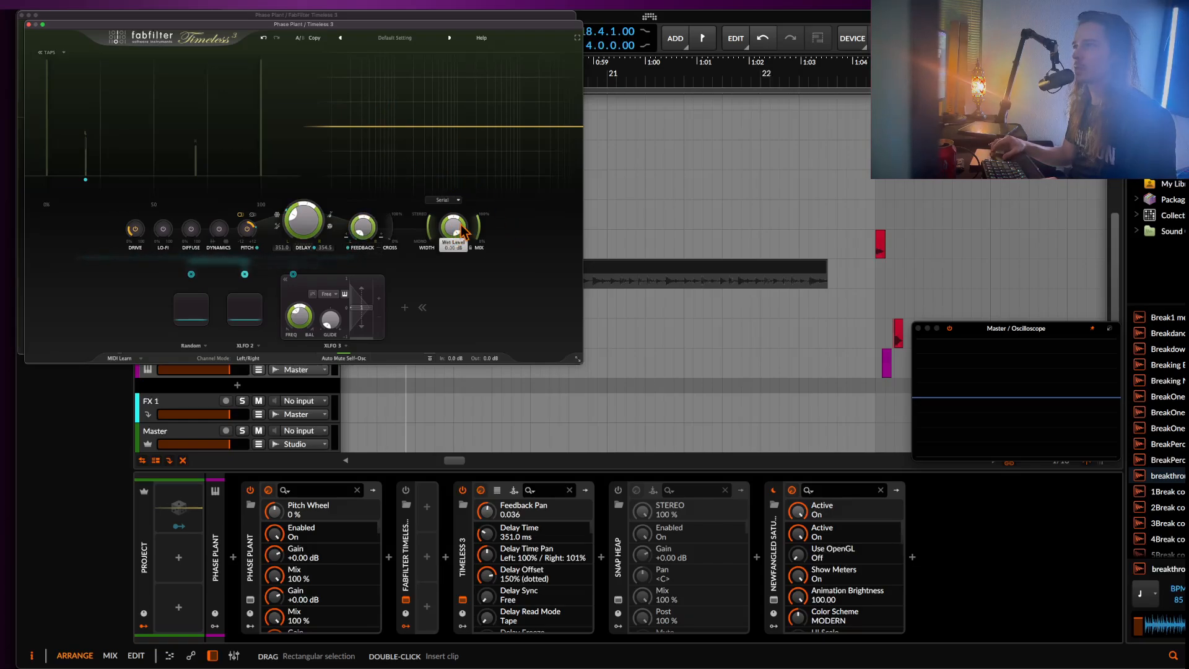
# Keep Serial filter routing and add a low boost, a narrow cut with Q 4.346, and a midrange boost with Q 2.870.
pyautogui.click(454, 199)
pyautogui.click(453, 205)
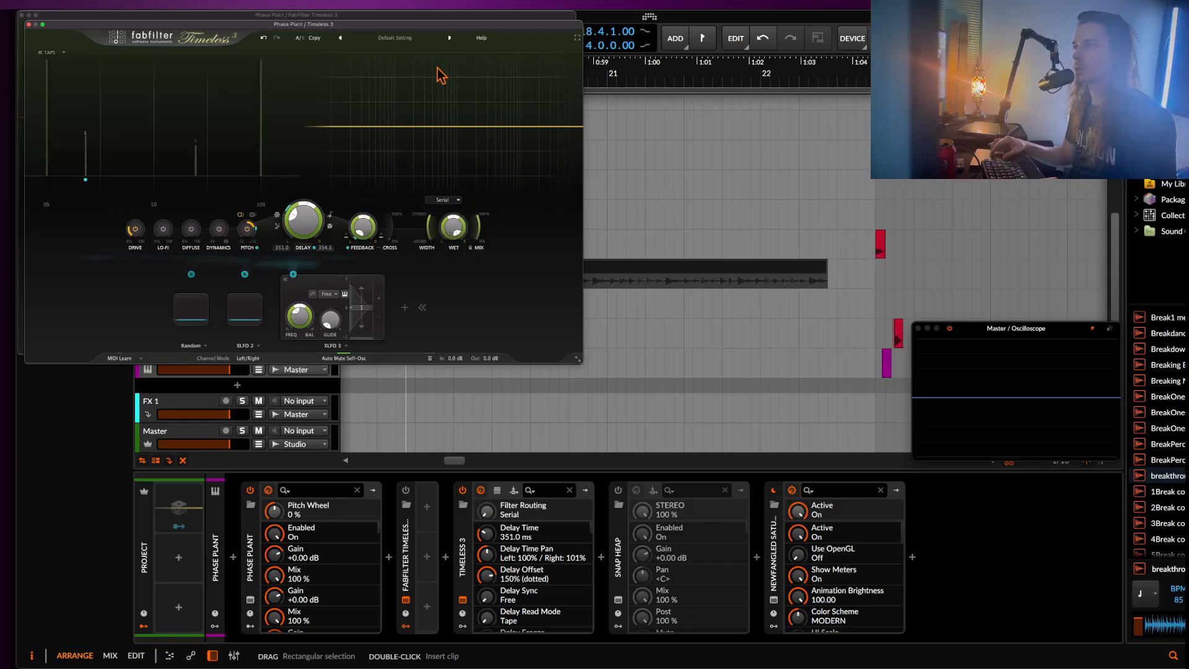
pyautogui.moveTo(400, 126); pyautogui.dragTo(404, 164)
pyautogui.scroll(6, 404, 164)
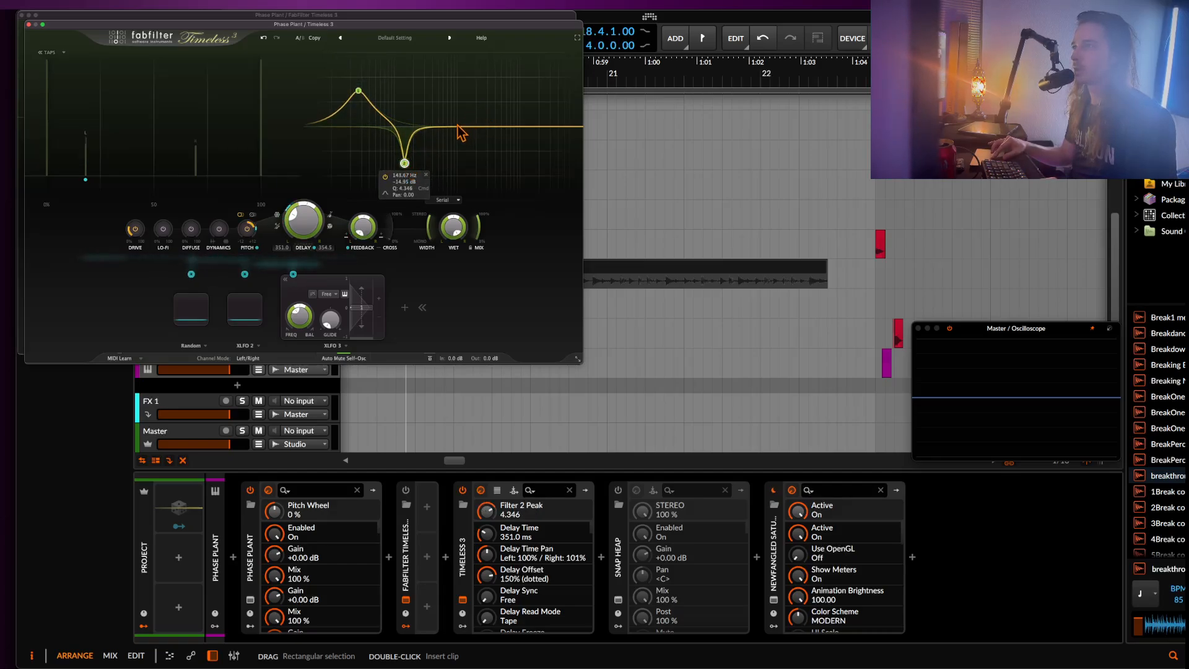
pyautogui.moveTo(455, 126); pyautogui.dragTo(443, 99)
pyautogui.scroll(4, 443, 100)
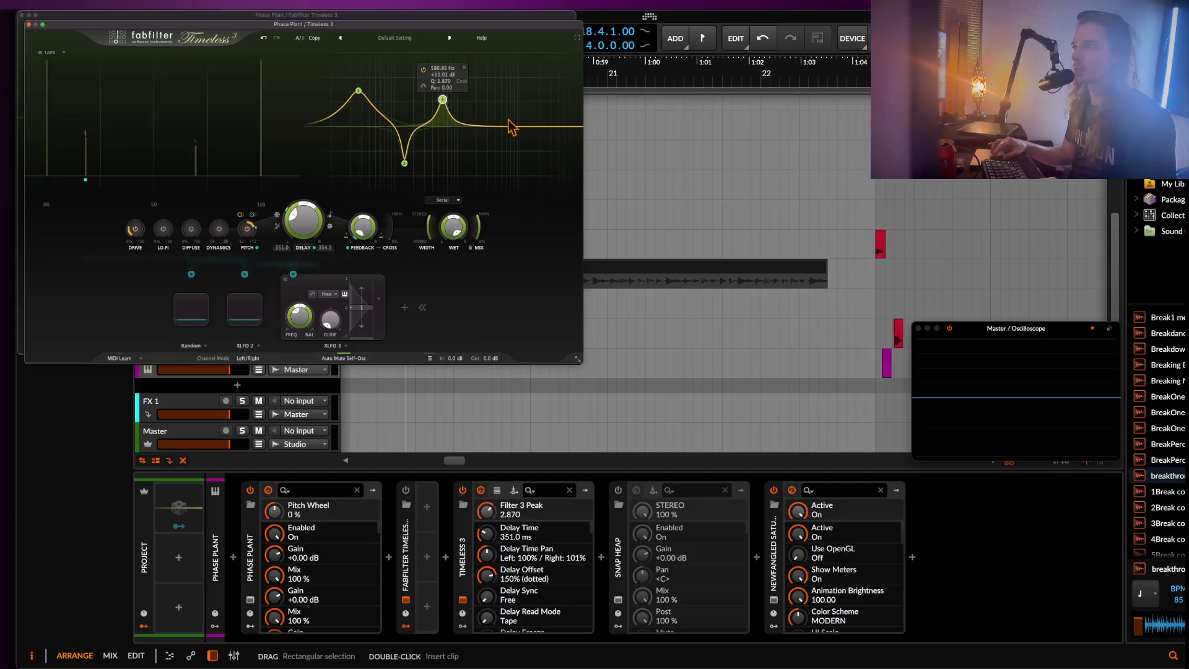
# Add a high-cut filter in Tube style at the upper end of the spectrum, plus a deep cut with Q 4.060 below it.
pyautogui.click(575, 125)
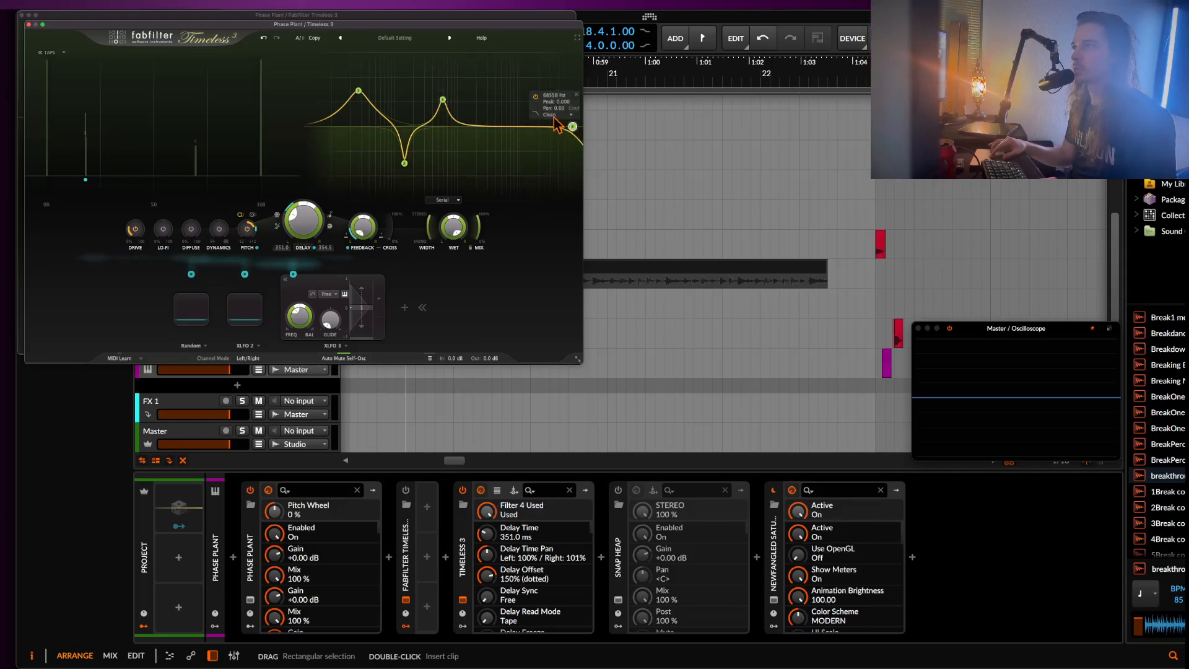
pyautogui.click(554, 115)
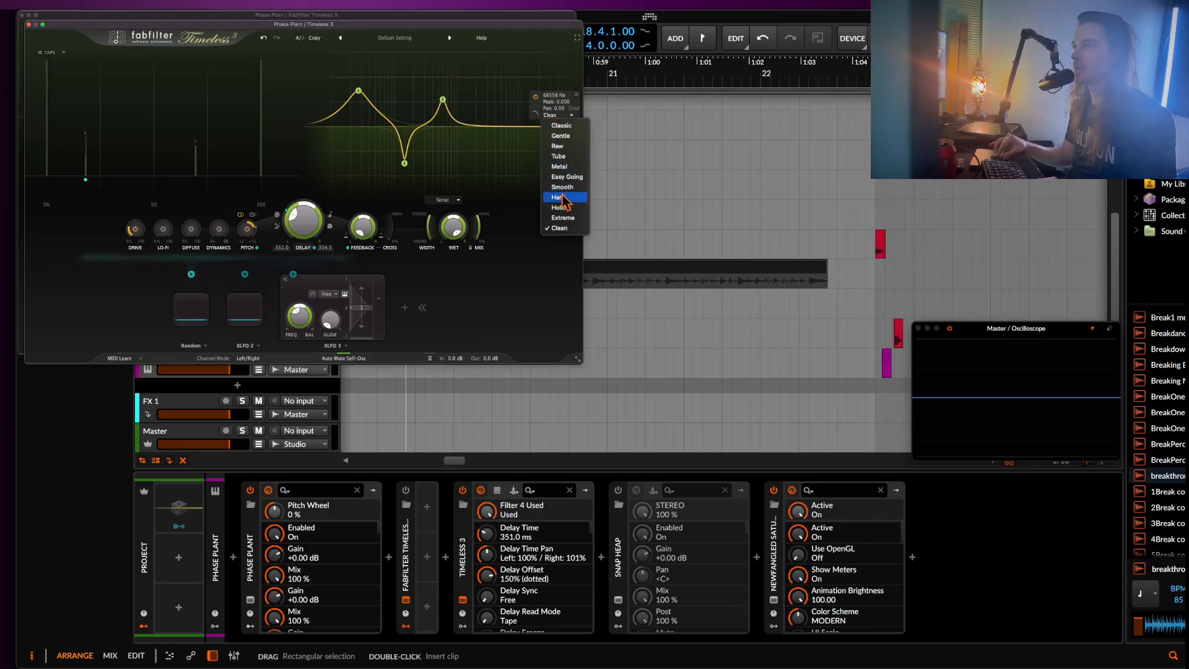
pyautogui.click(557, 158)
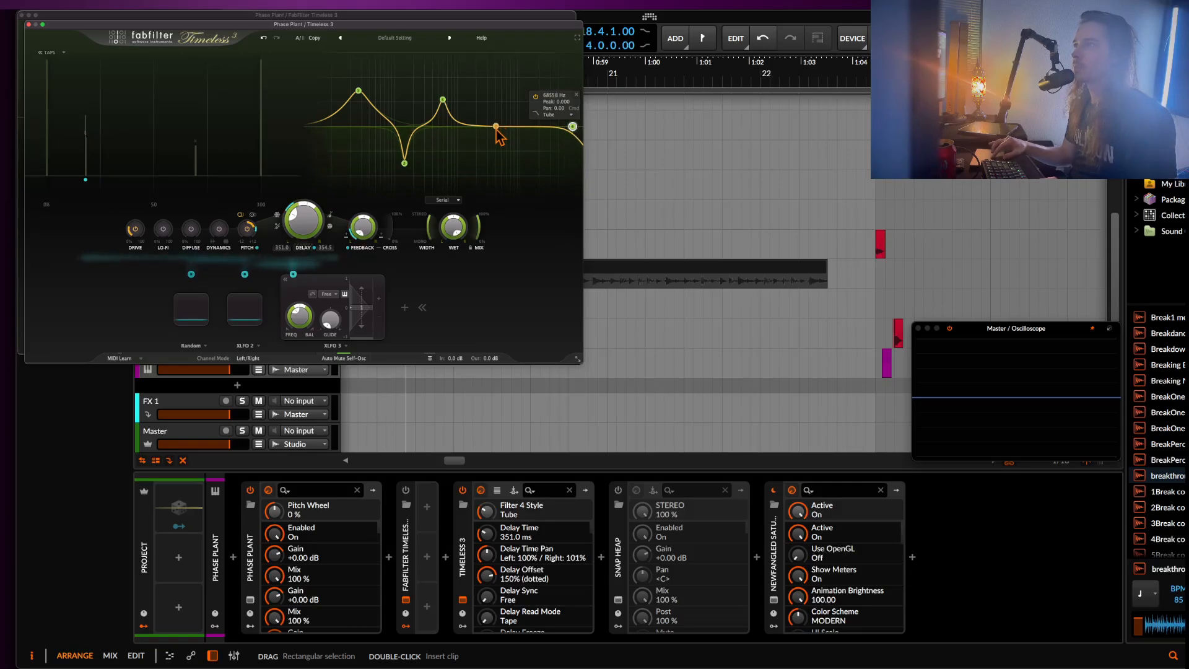
pyautogui.moveTo(496, 127); pyautogui.dragTo(496, 170)
pyautogui.scroll(5, 495, 170)
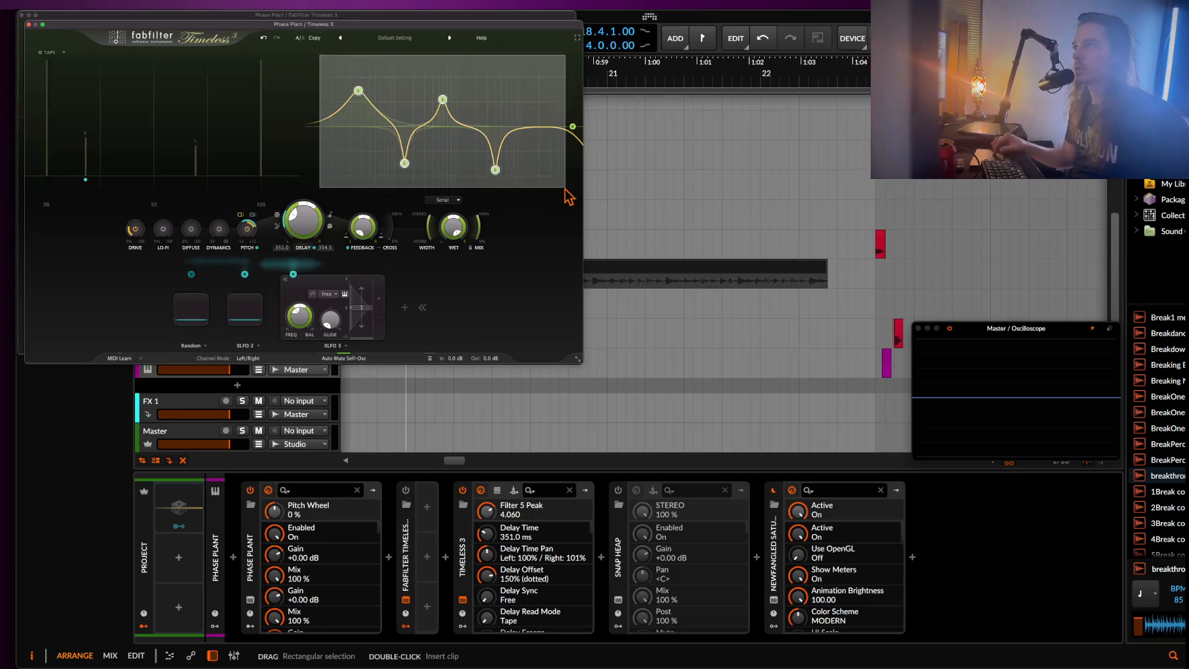
# Select the filter bands, route Random to all their frequencies, adjust the modulation levels, and invert the modulation of Filters 2 and 4.
pyautogui.moveTo(191, 274); pyautogui.dragTo(359, 97)
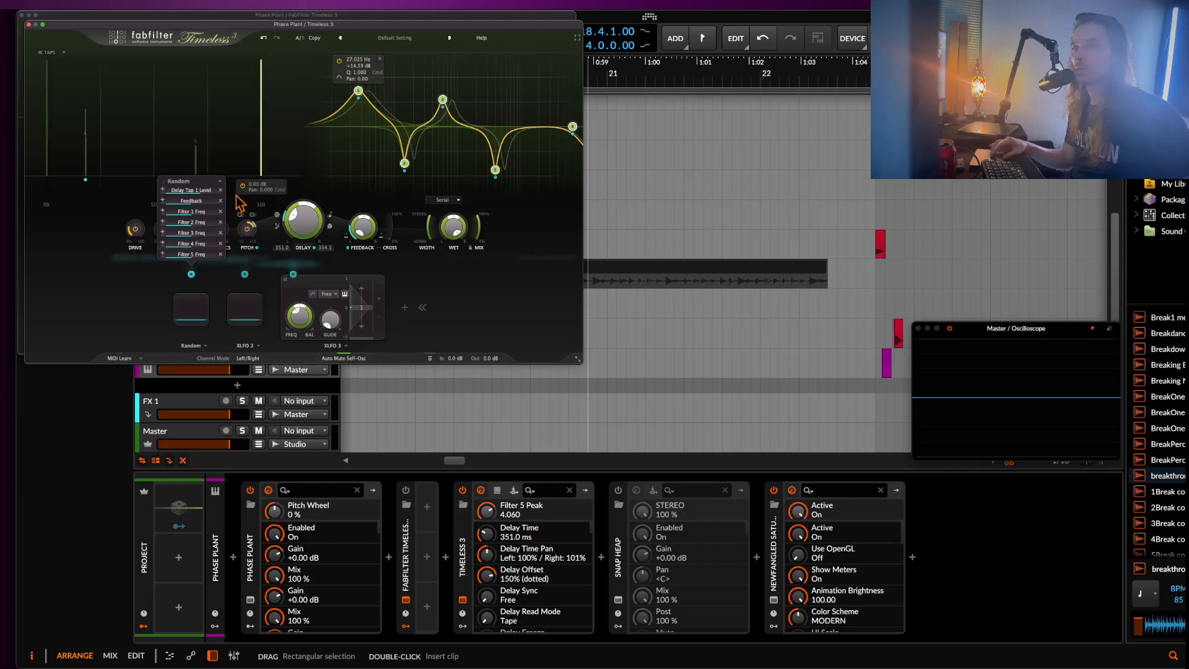
pyautogui.moveTo(186, 213); pyautogui.dragTo(208, 253)
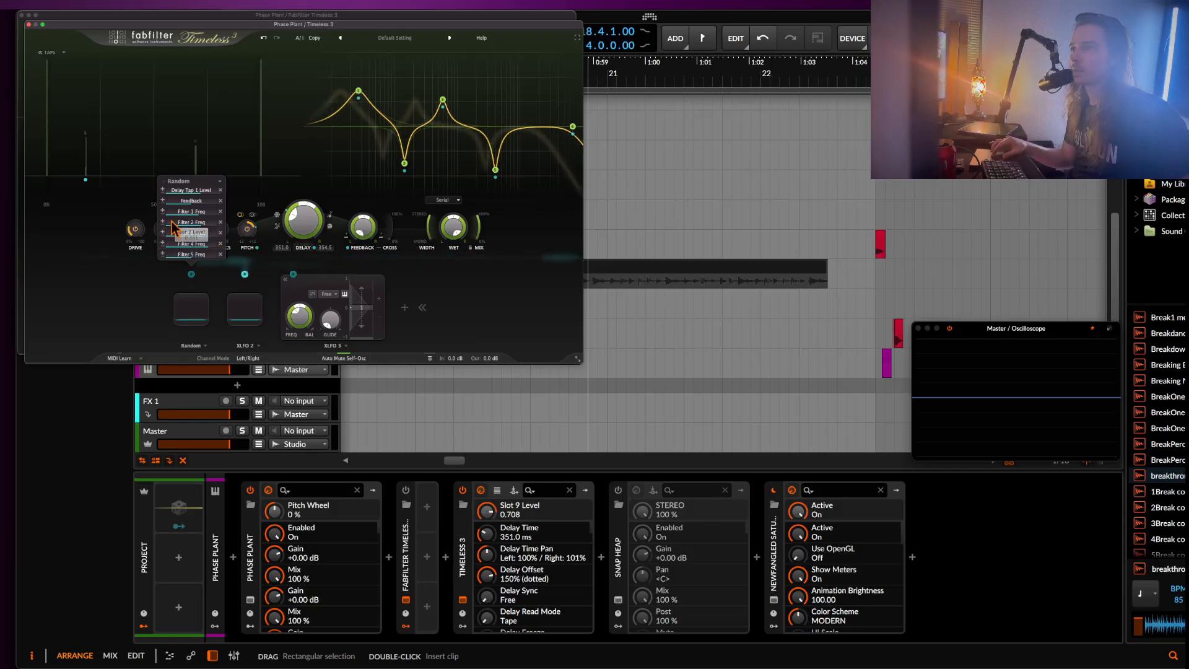
pyautogui.click(163, 201)
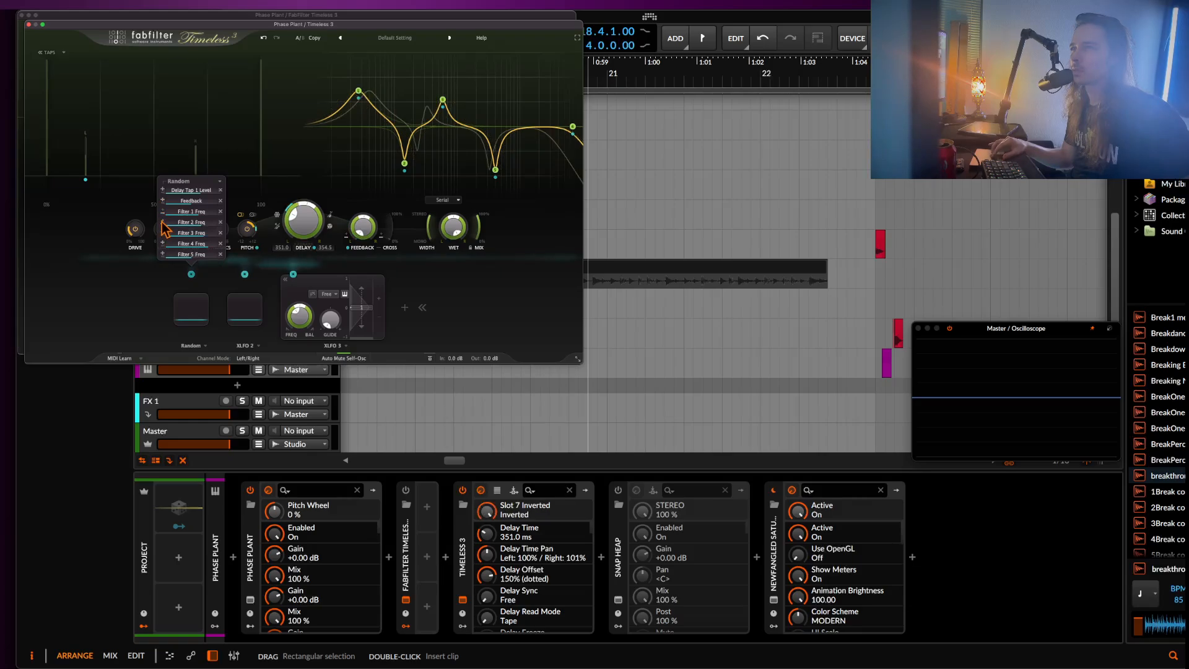
pyautogui.click(163, 244)
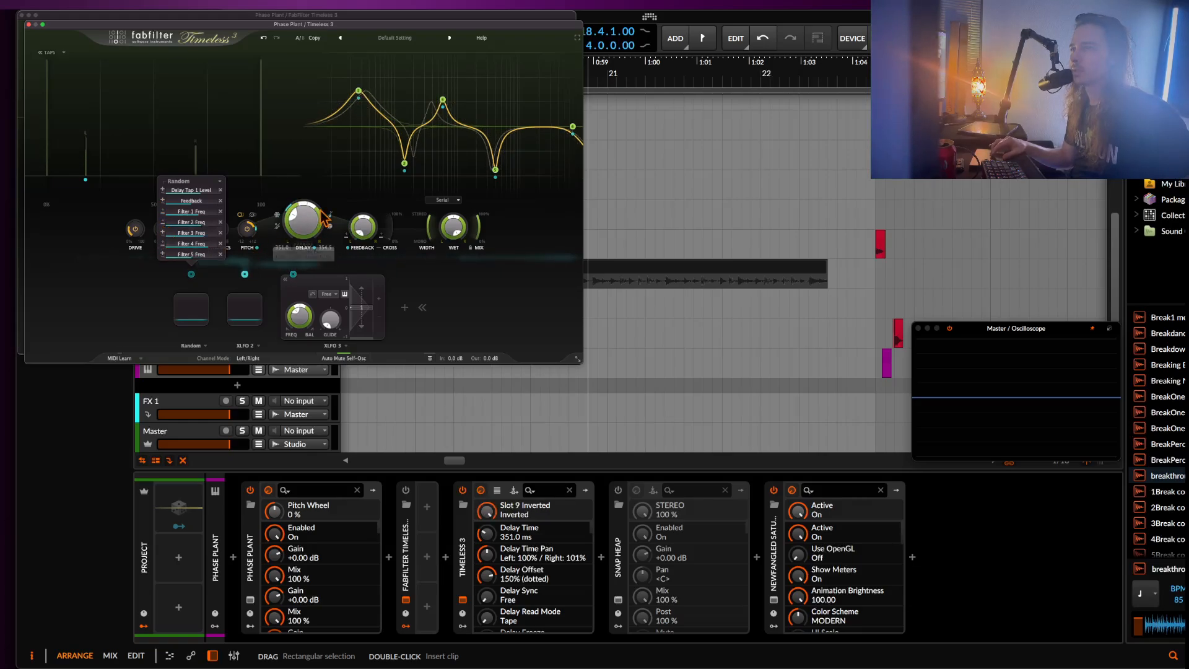
# Lower the high-cut Filter 4 to 4803.1 Hz and set its Random modulation level to 1.000.
pyautogui.moveTo(494, 187)
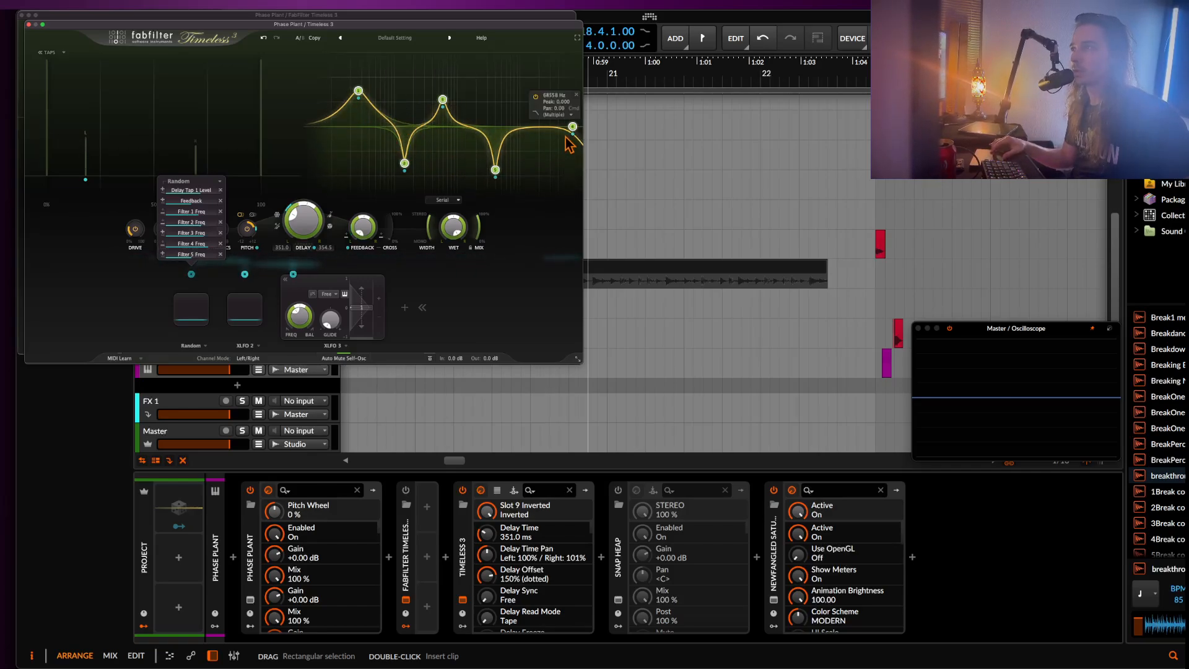
pyautogui.moveTo(573, 128); pyautogui.dragTo(500, 126)
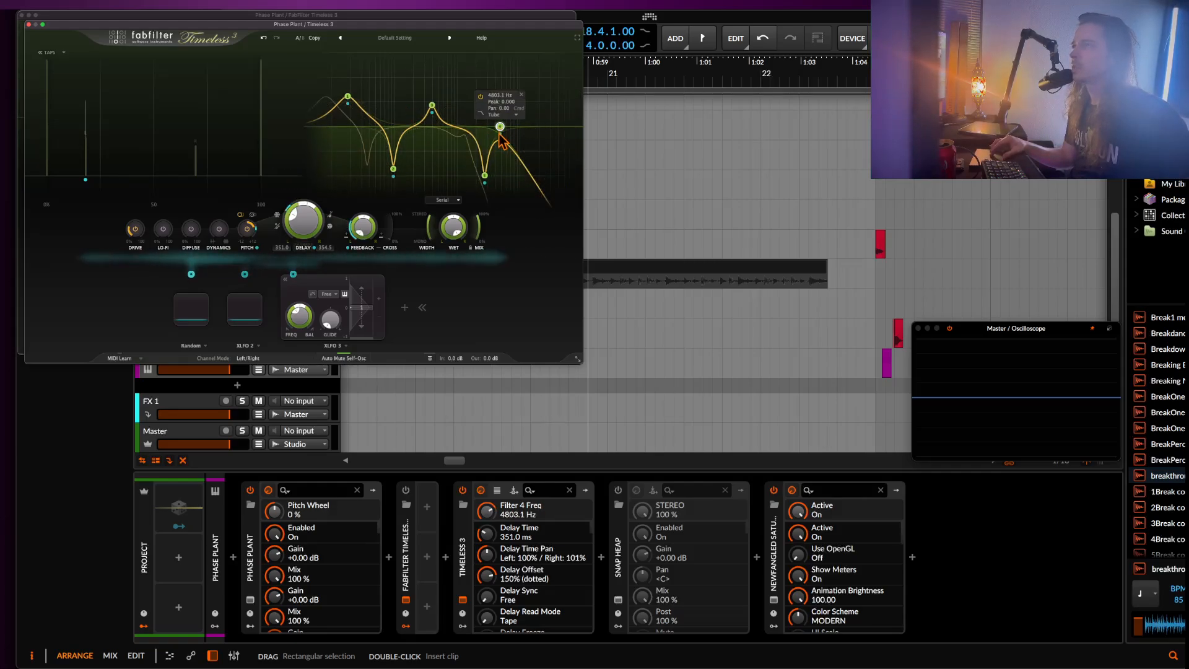
pyautogui.moveTo(500, 137)
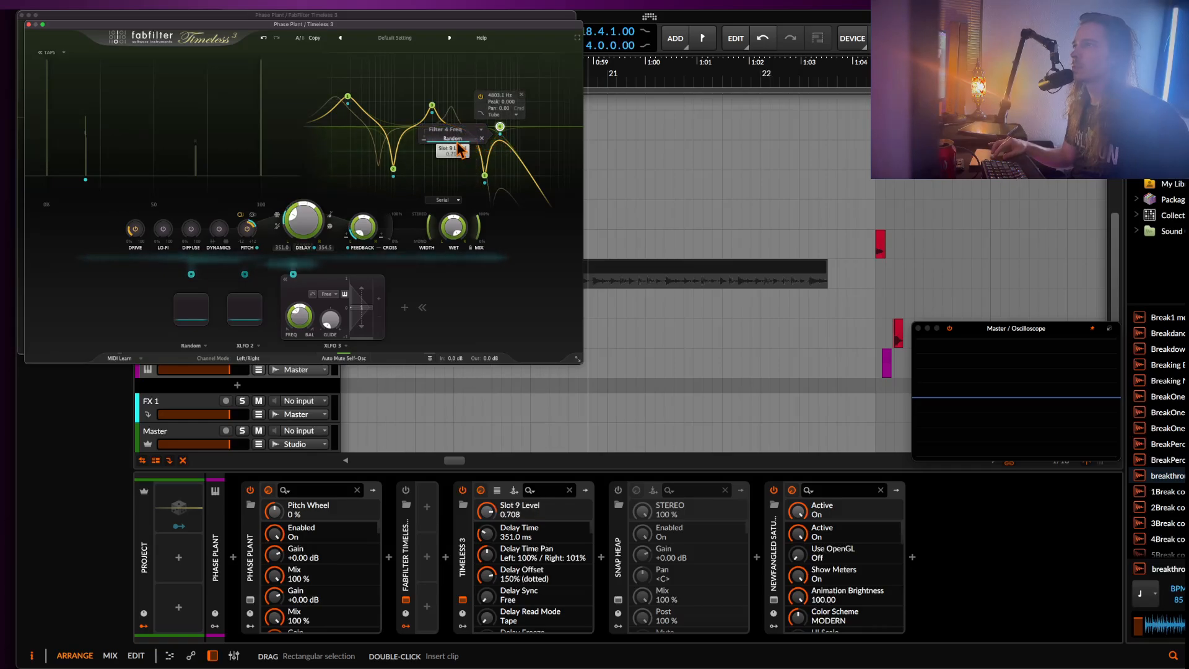
pyautogui.moveTo(457, 142); pyautogui.dragTo(481, 149)
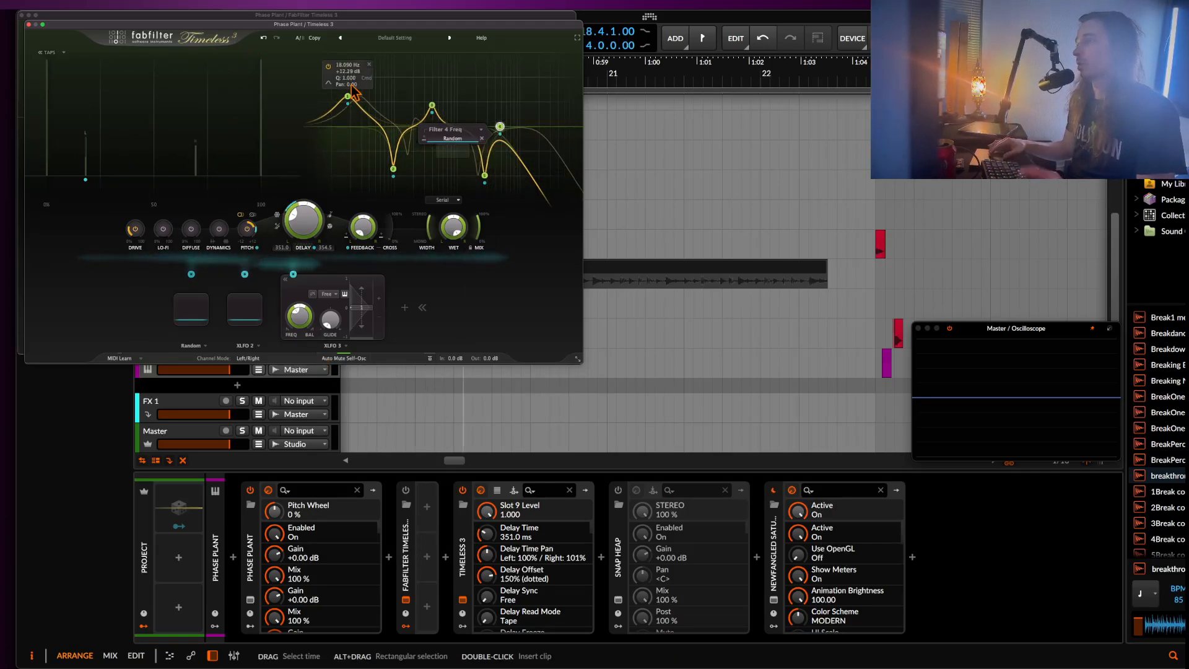
# Try the Stretch delay read mode with a 5 ms delay time while varying the feedback.
pyautogui.click(330, 227)
pyautogui.click(342, 245)
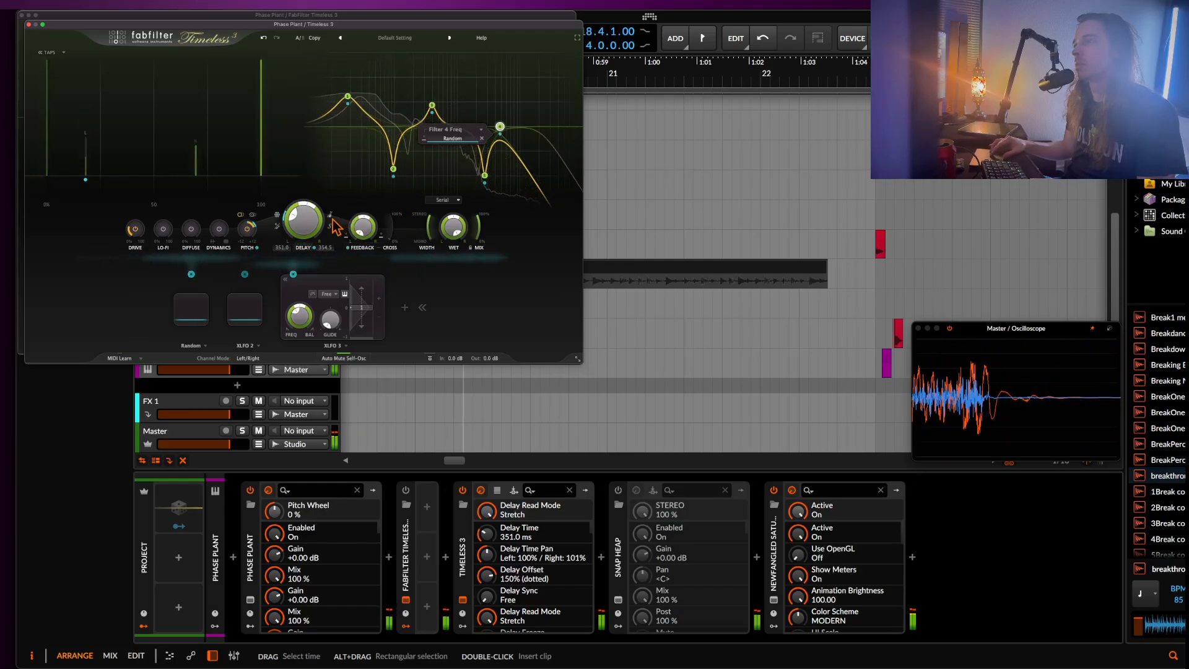
pyautogui.moveTo(303, 227); pyautogui.dragTo(301, 273)
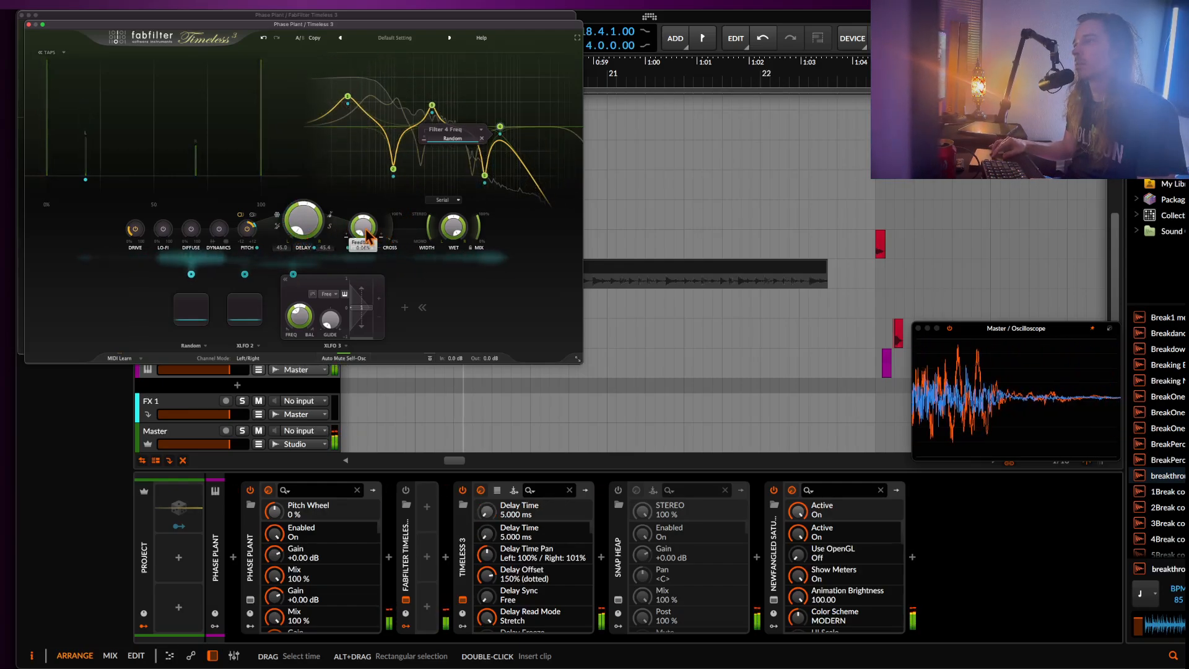
pyautogui.moveTo(367, 236); pyautogui.dragTo(369, 180)
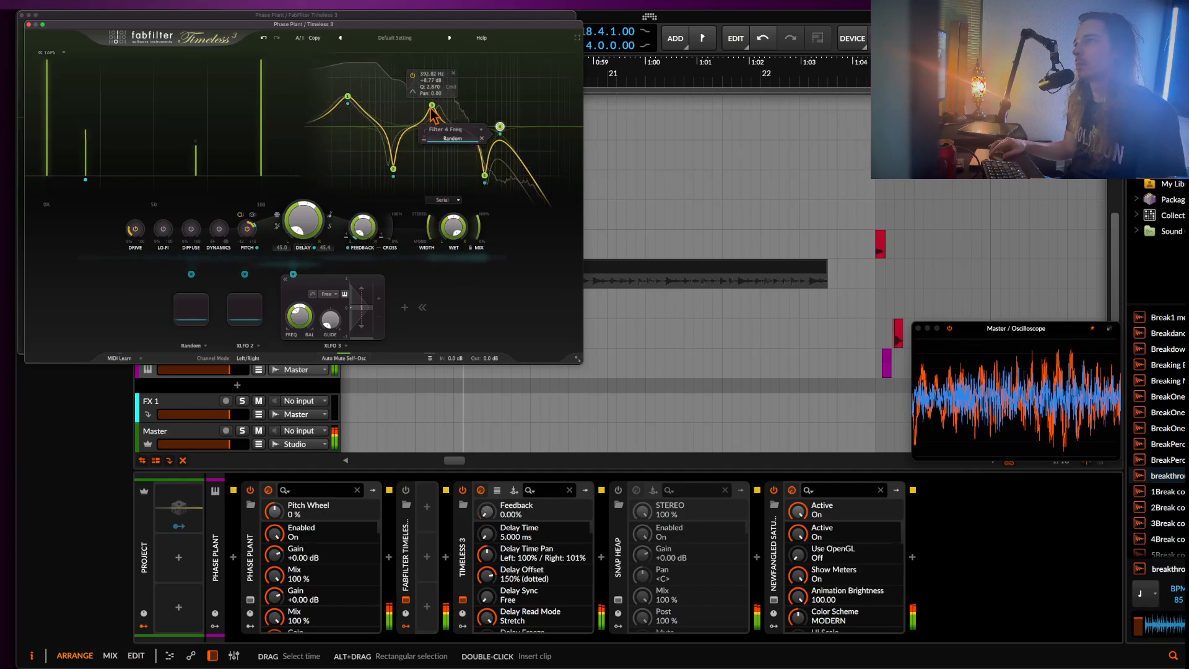
# Reshape the filter curve by shifting both peaks upward in frequency, moving Filter 2 to about 192 Hz and Filter 4 to 75616 Hz.
pyautogui.moveTo(432, 110); pyautogui.dragTo(432, 91)
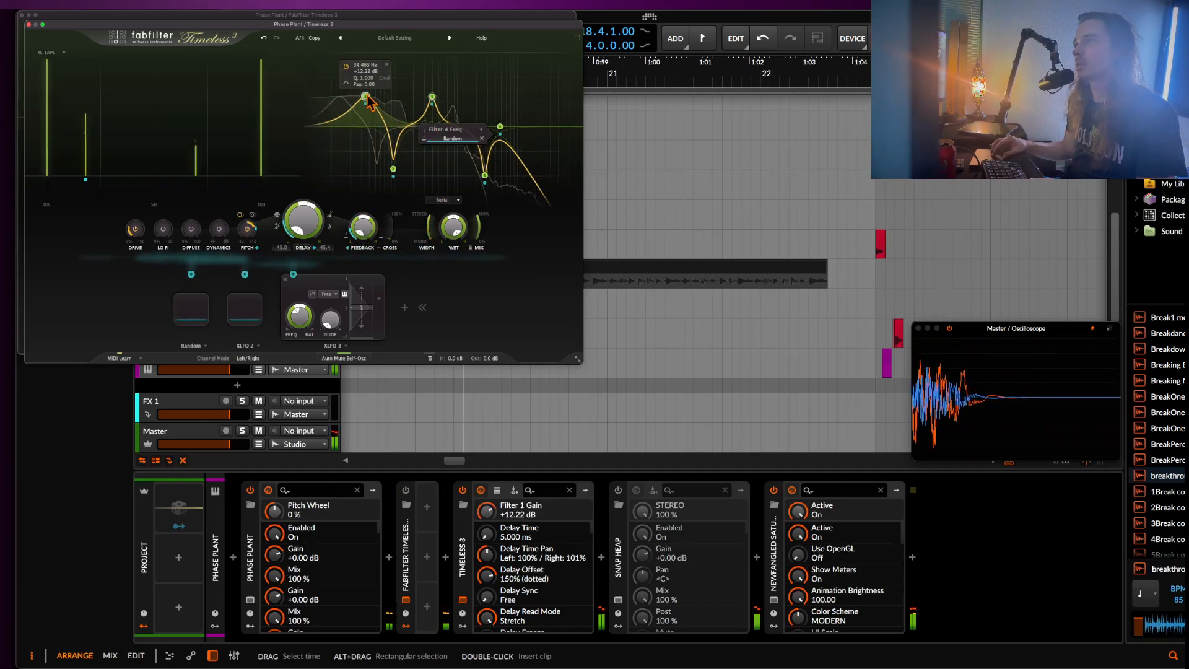
pyautogui.moveTo(394, 178); pyautogui.dragTo(413, 173)
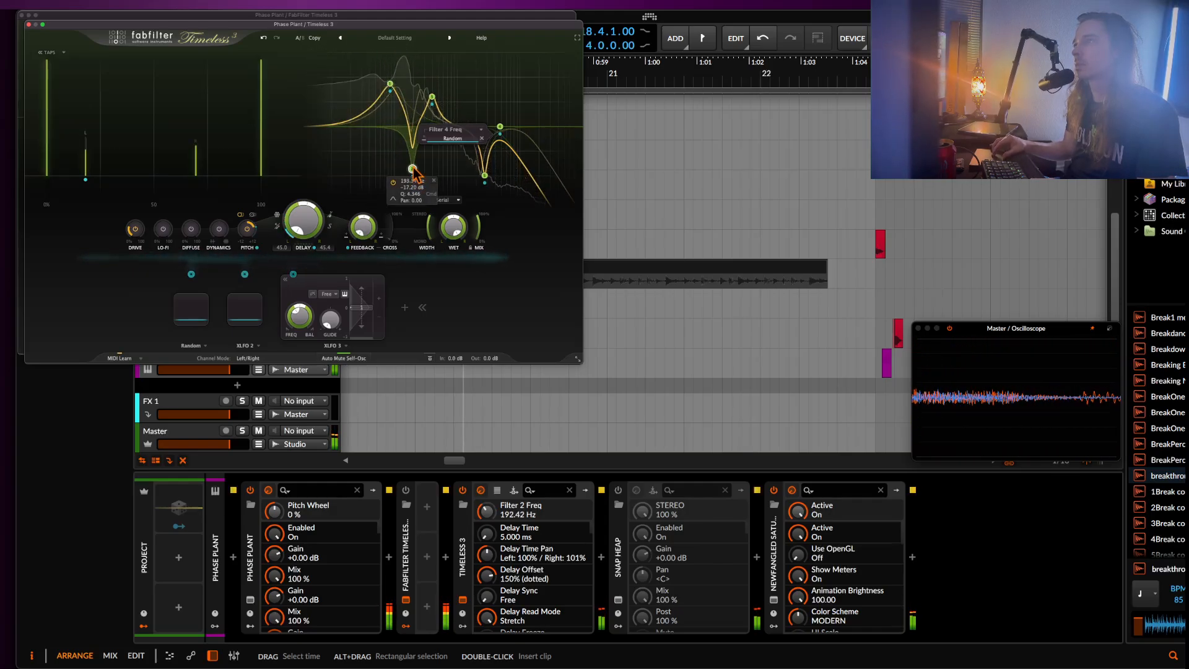
pyautogui.moveTo(433, 98); pyautogui.dragTo(441, 97)
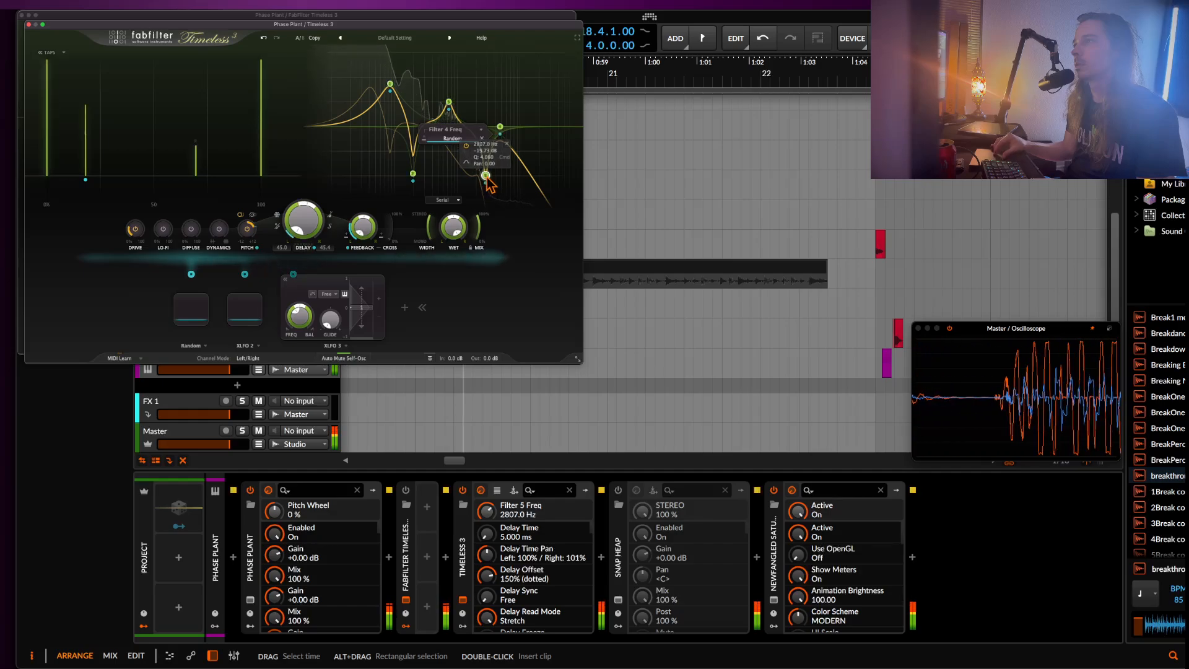
pyautogui.moveTo(500, 127); pyautogui.dragTo(553, 126)
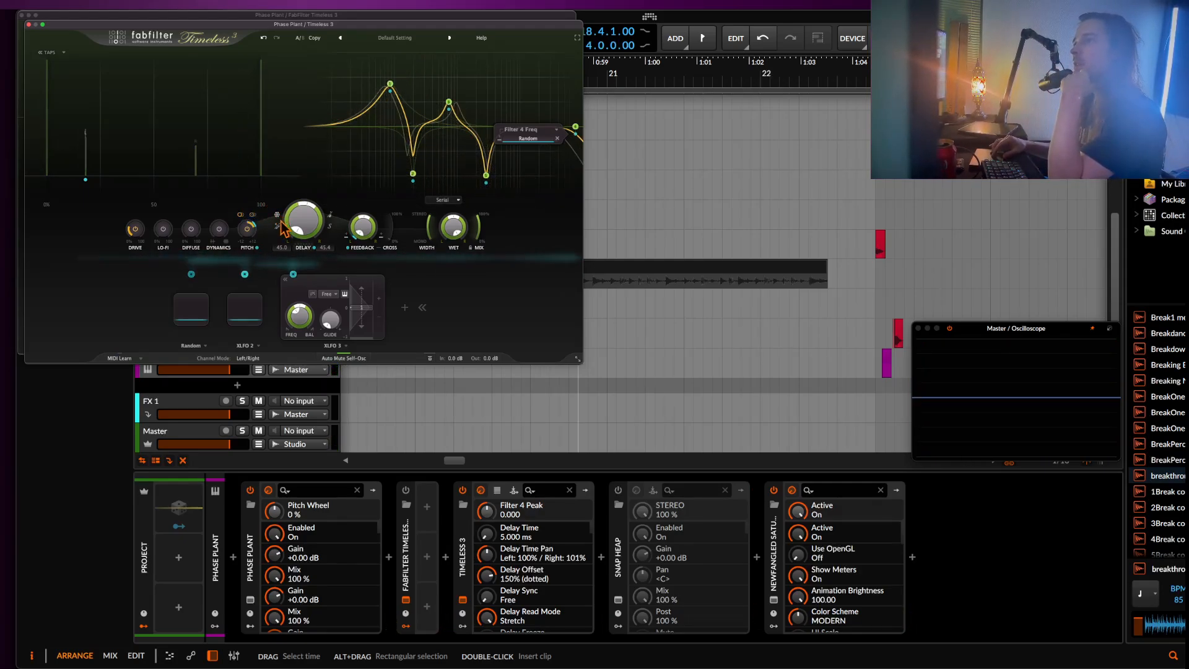
# Add a new XLFO and route it to Delay Freeze with a modulation level of 0.346.
pyautogui.click(404, 308)
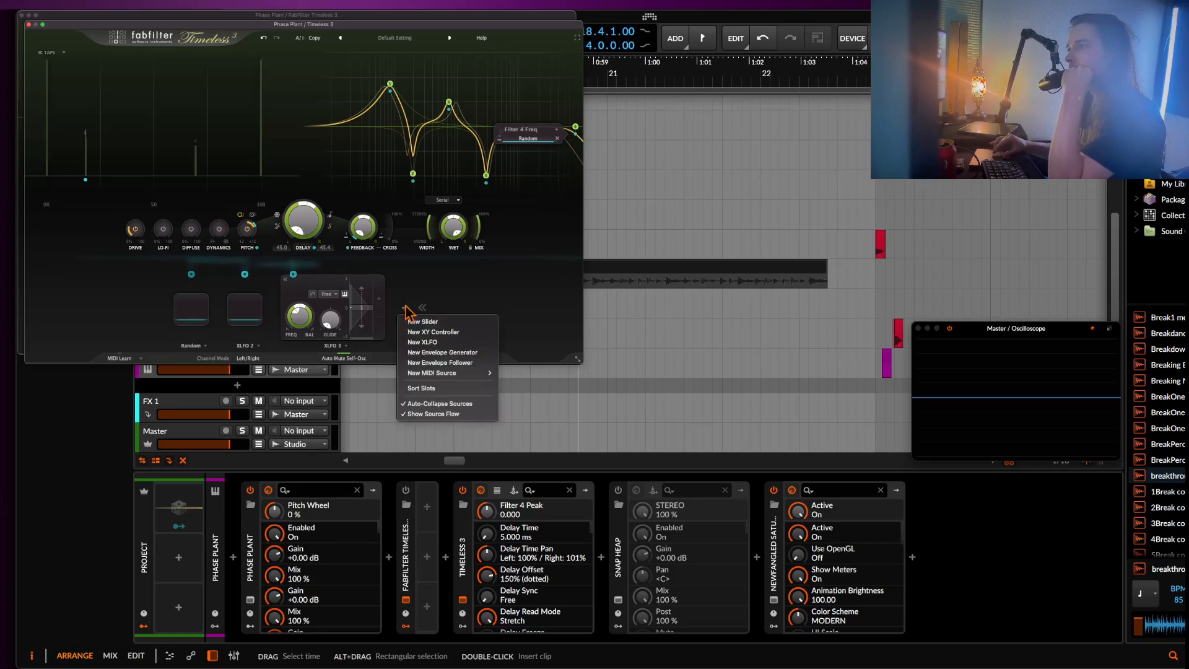
pyautogui.click(423, 341)
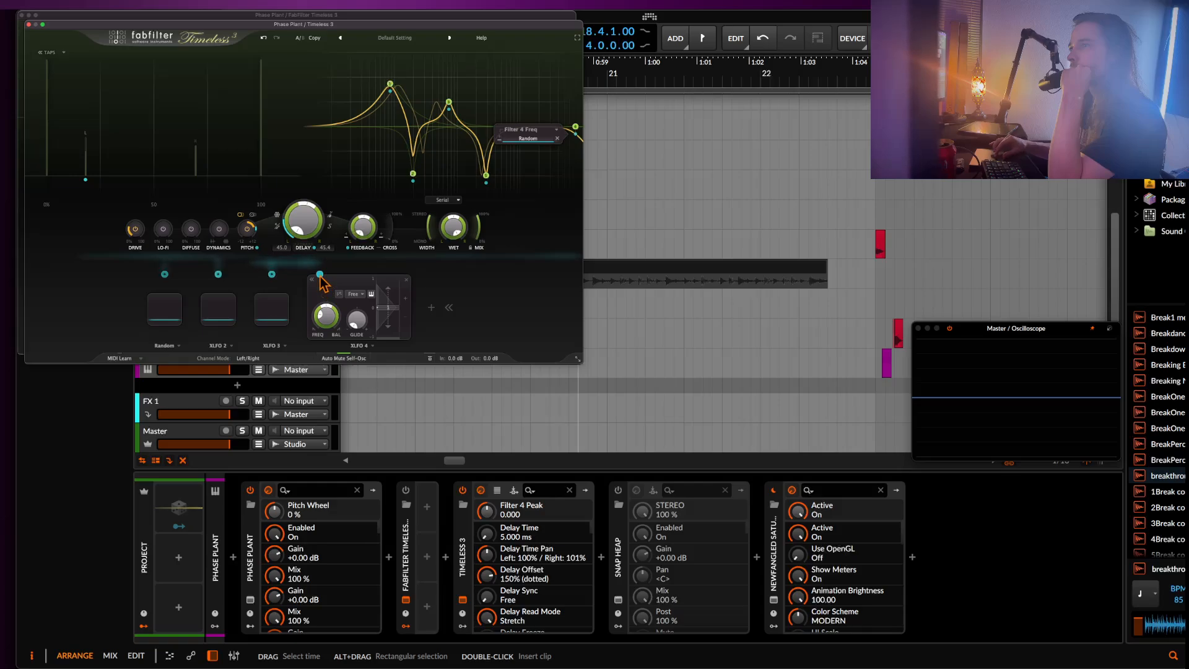
pyautogui.moveTo(320, 275); pyautogui.dragTo(310, 214)
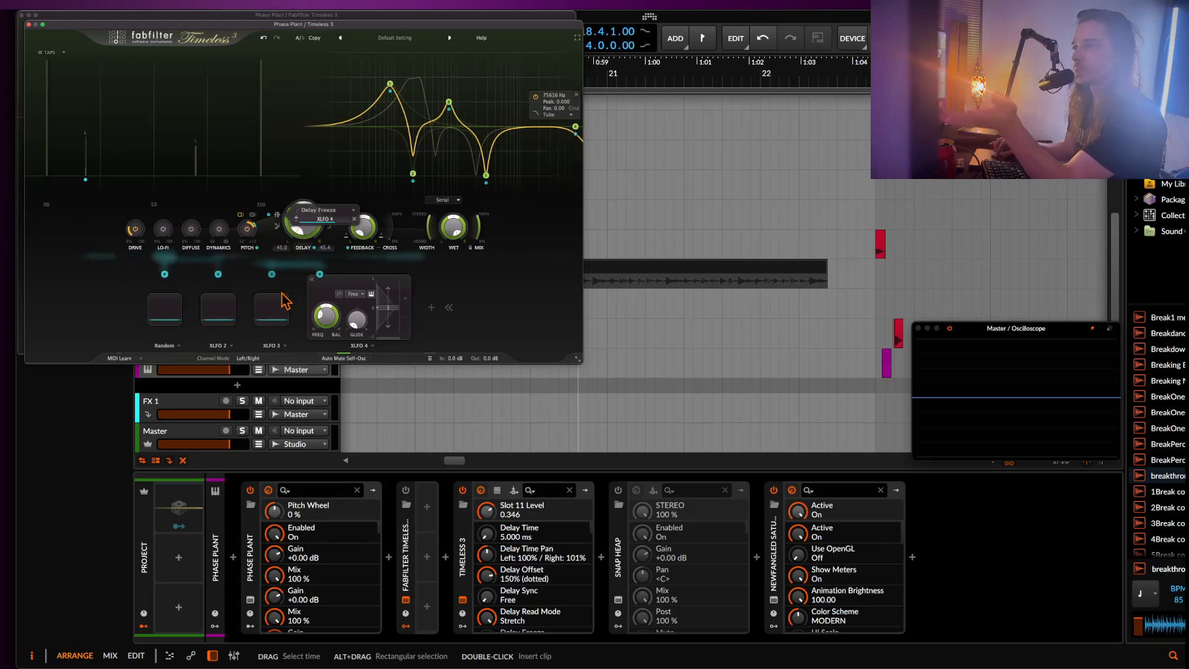
# Set the delay read mode to Tape and tap in a delay time of 905.0 ms.
pyautogui.click(330, 229)
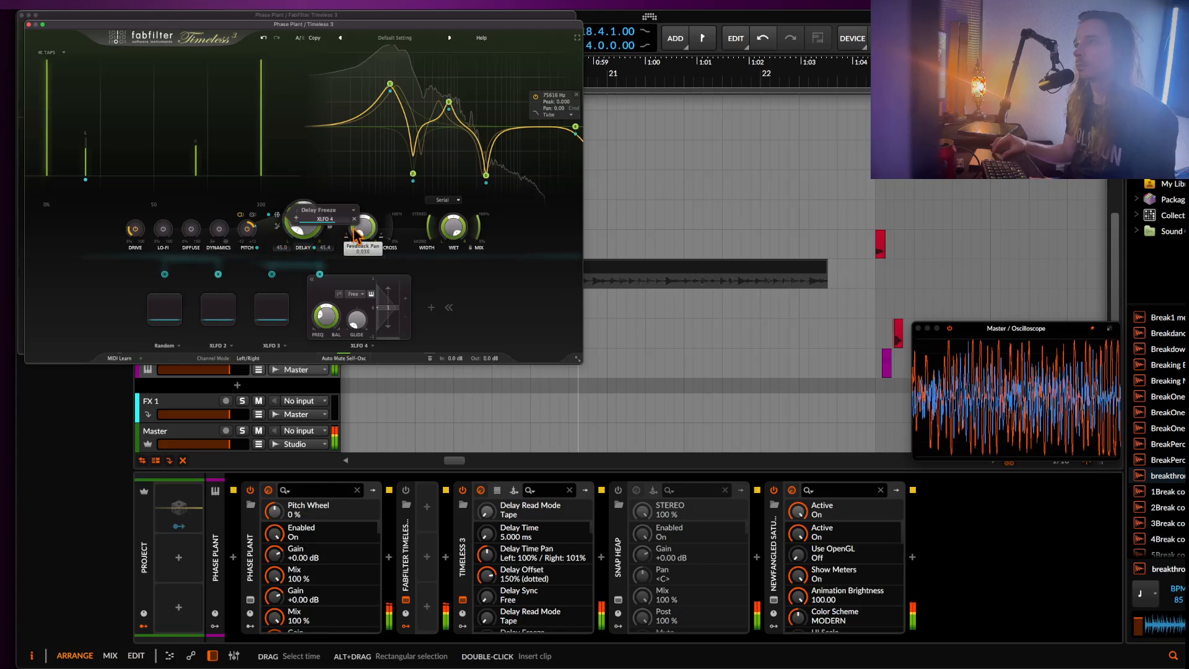
pyautogui.click(303, 248)
pyautogui.click(303, 248)
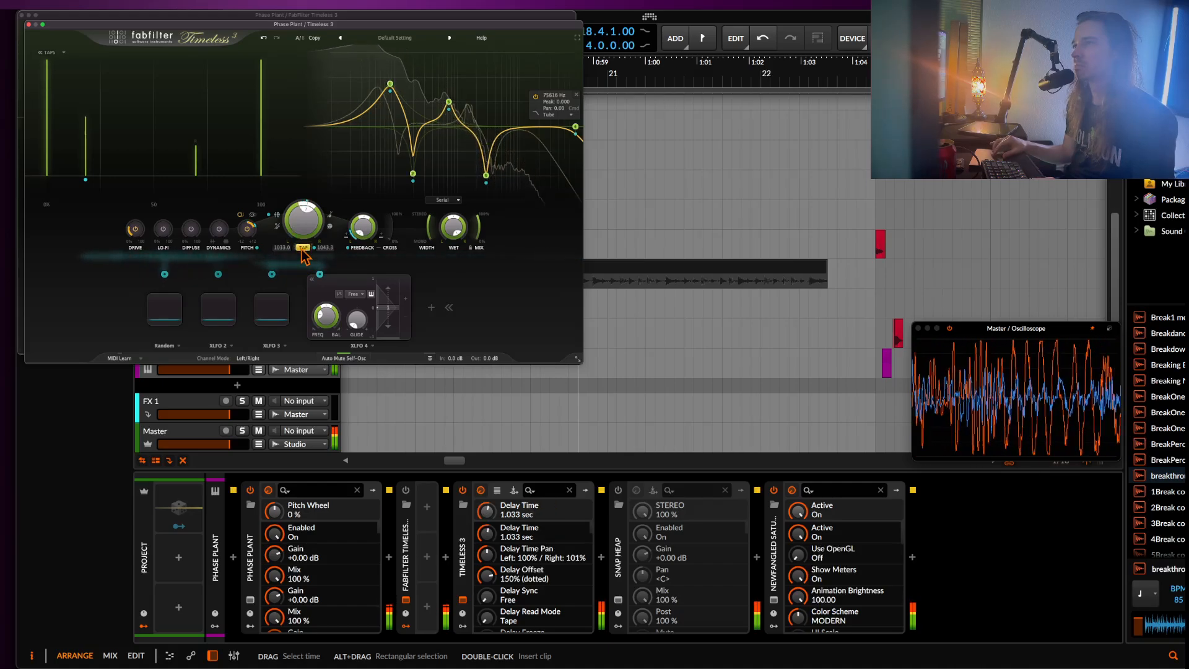
pyautogui.click(302, 250)
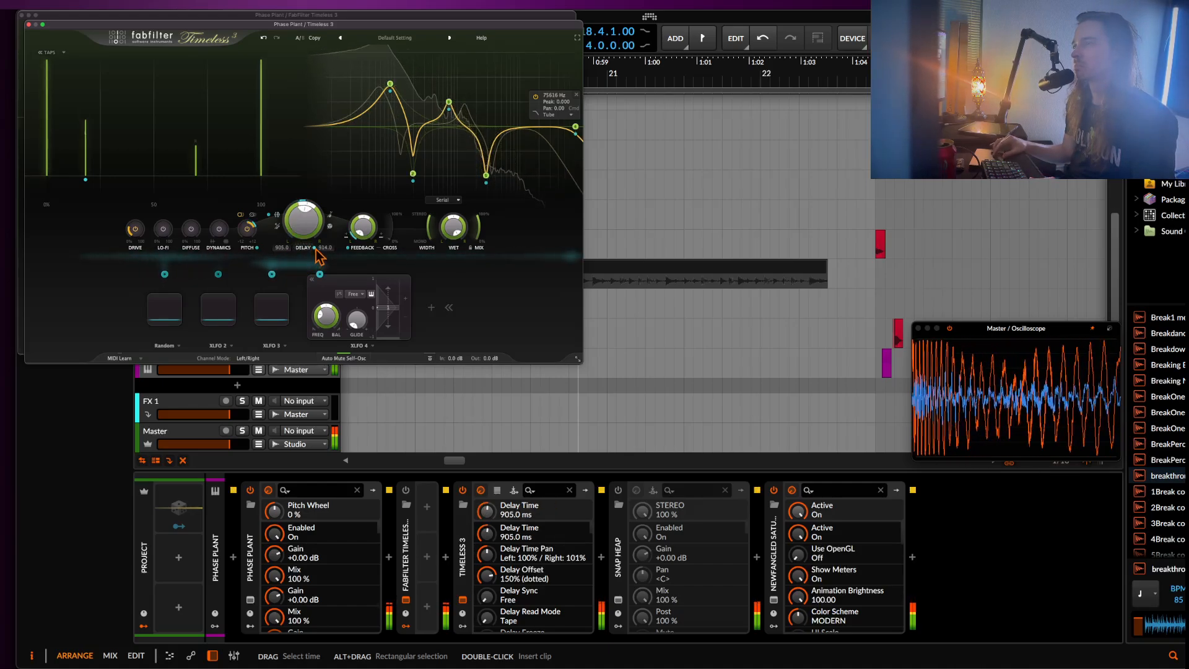
# Set the delay read mode to Stretch, sync the delay to 1/4 Note, and try Delay Offset values such as 63.8% and 168%.
pyautogui.click(330, 227)
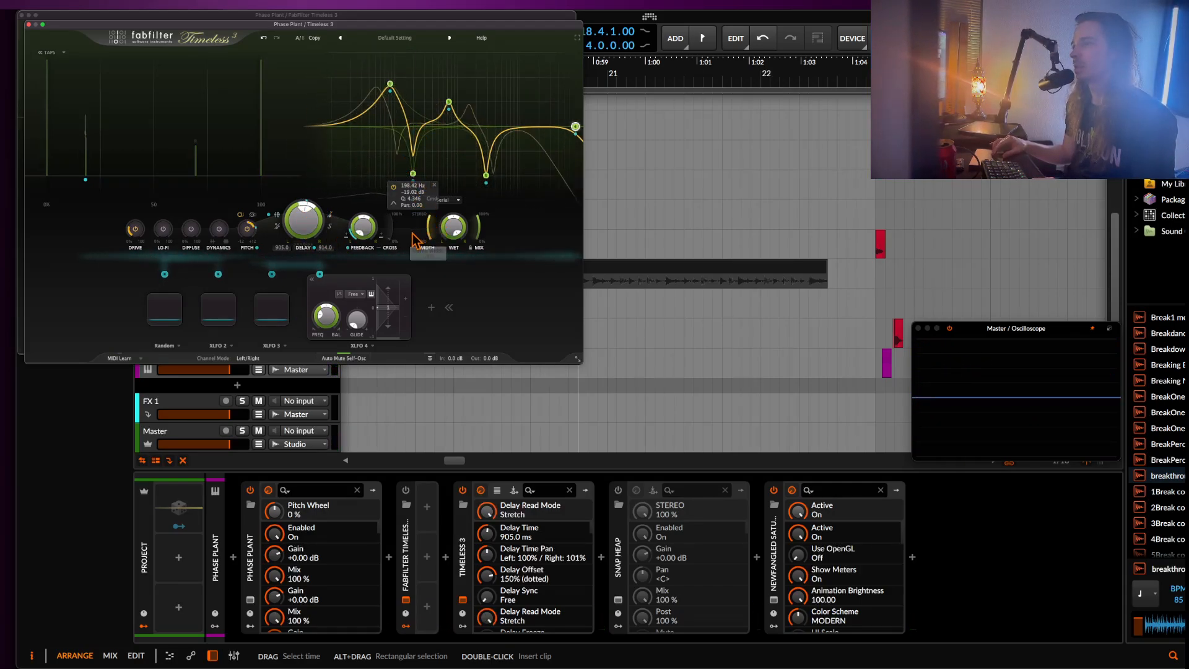
pyautogui.moveTo(390, 234); pyautogui.dragTo(397, 219)
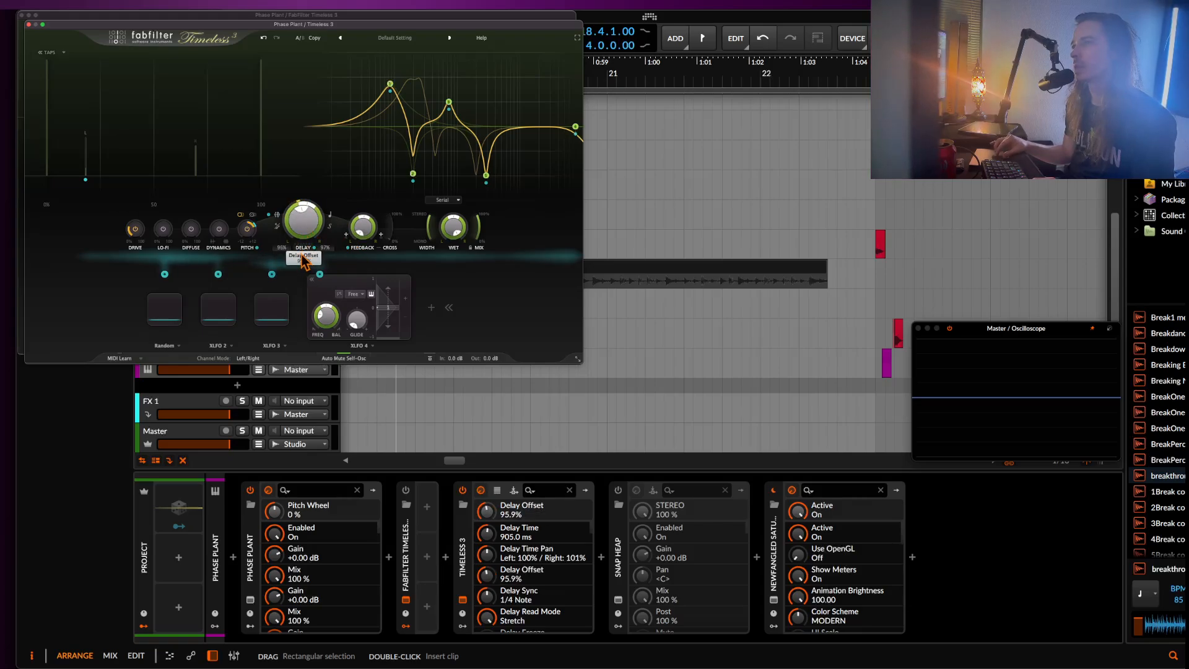
pyautogui.moveTo(302, 254); pyautogui.dragTo(303, 272)
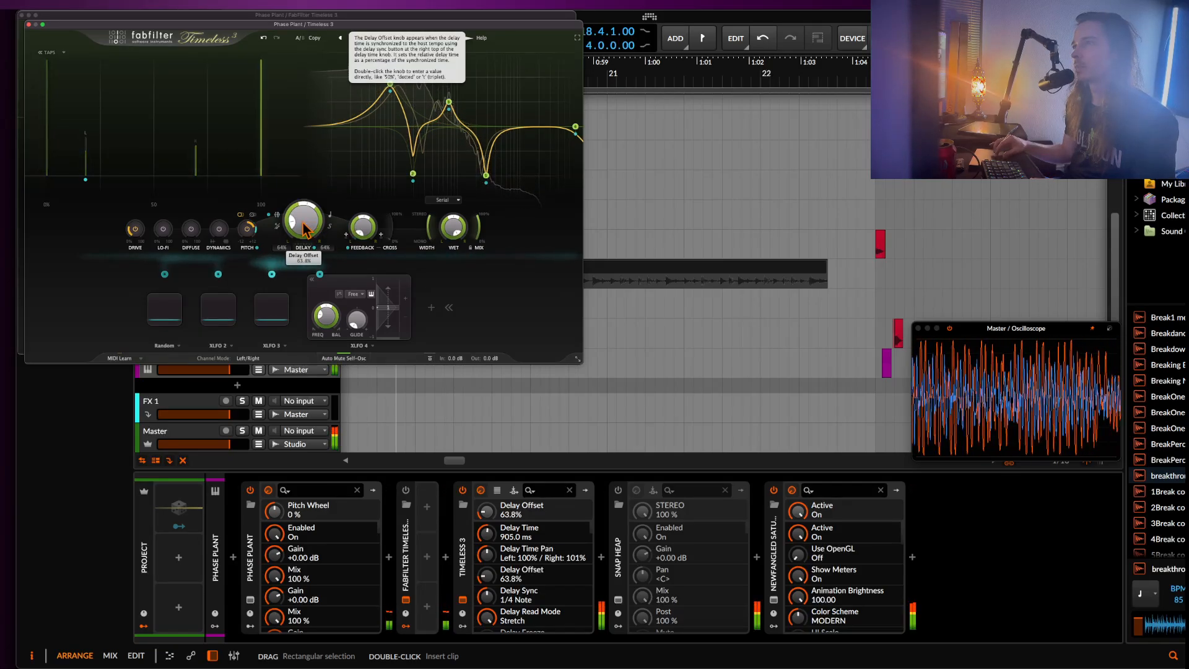
pyautogui.moveTo(303, 230); pyautogui.dragTo(278, 160)
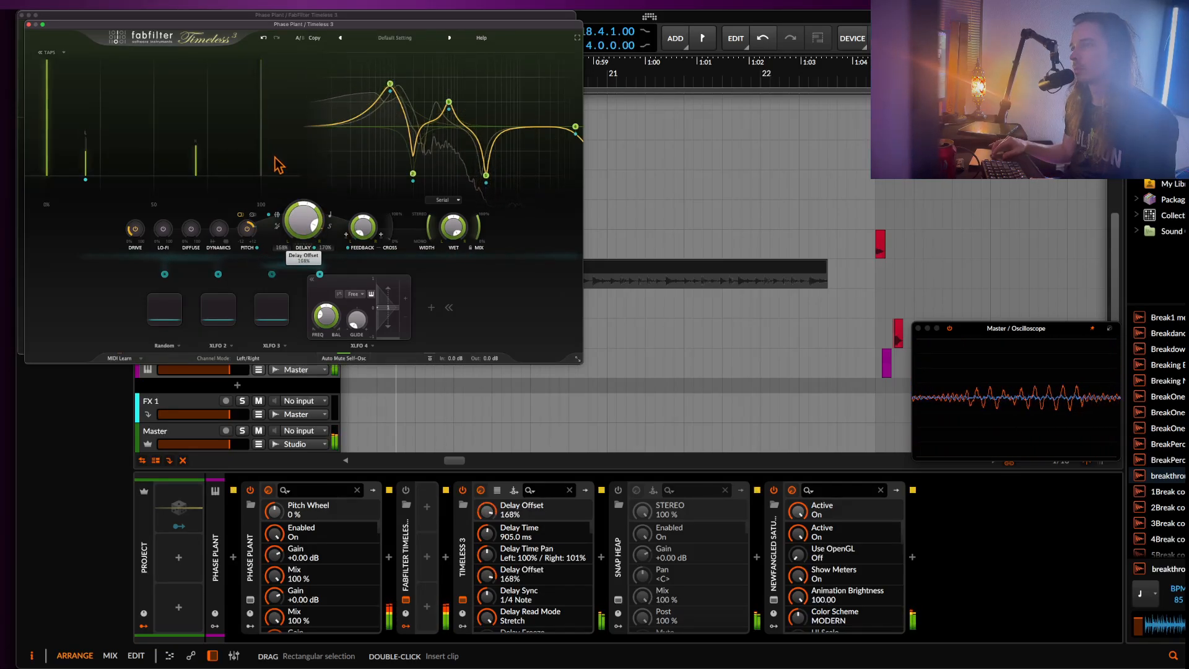
pyautogui.moveTo(289, 203); pyautogui.dragTo(289, 204)
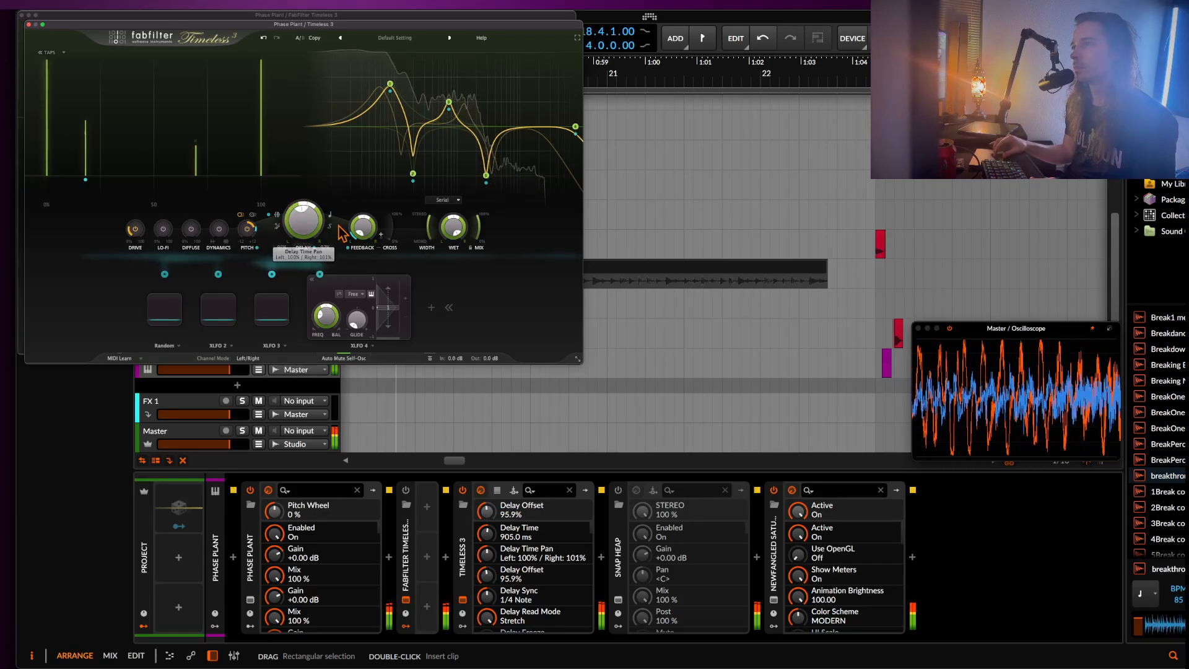
# Switch the delay read mode to Tape, lower Dynamics to -1.000, and sweep the Delay Offset, ending at 53.0%.
pyautogui.click(330, 228)
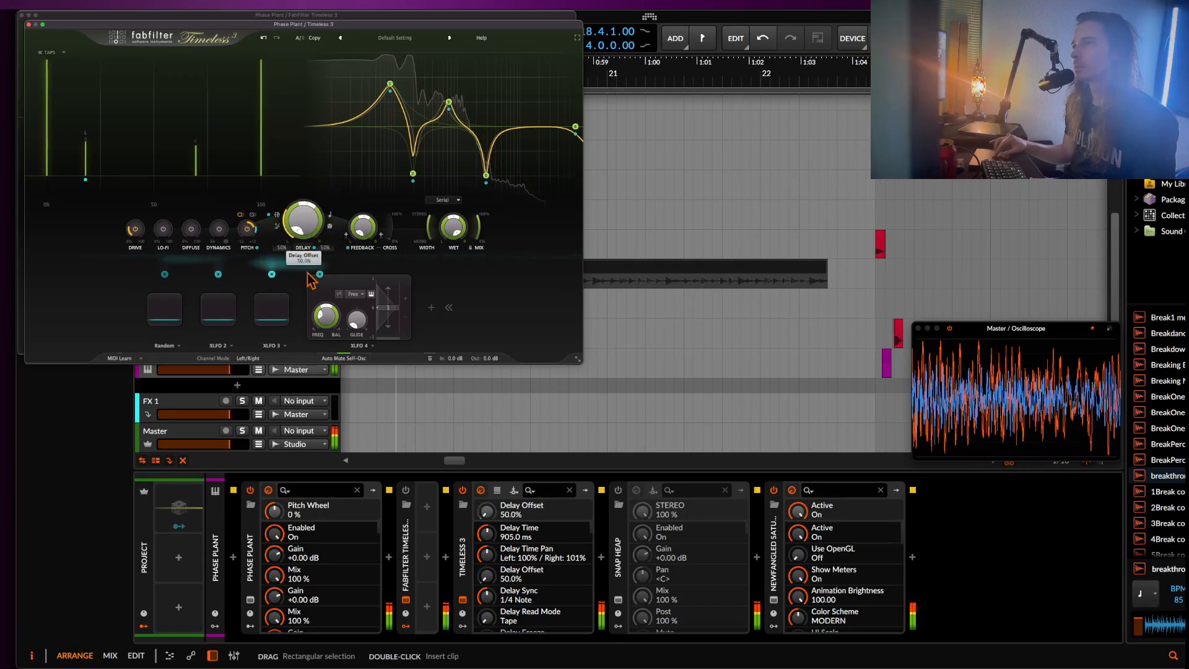
pyautogui.moveTo(277, 219)
pyautogui.mouseDown()
pyautogui.moveTo(269, 138)
pyautogui.moveTo(301, 267)
pyautogui.moveTo(293, 226)
pyautogui.mouseUp()
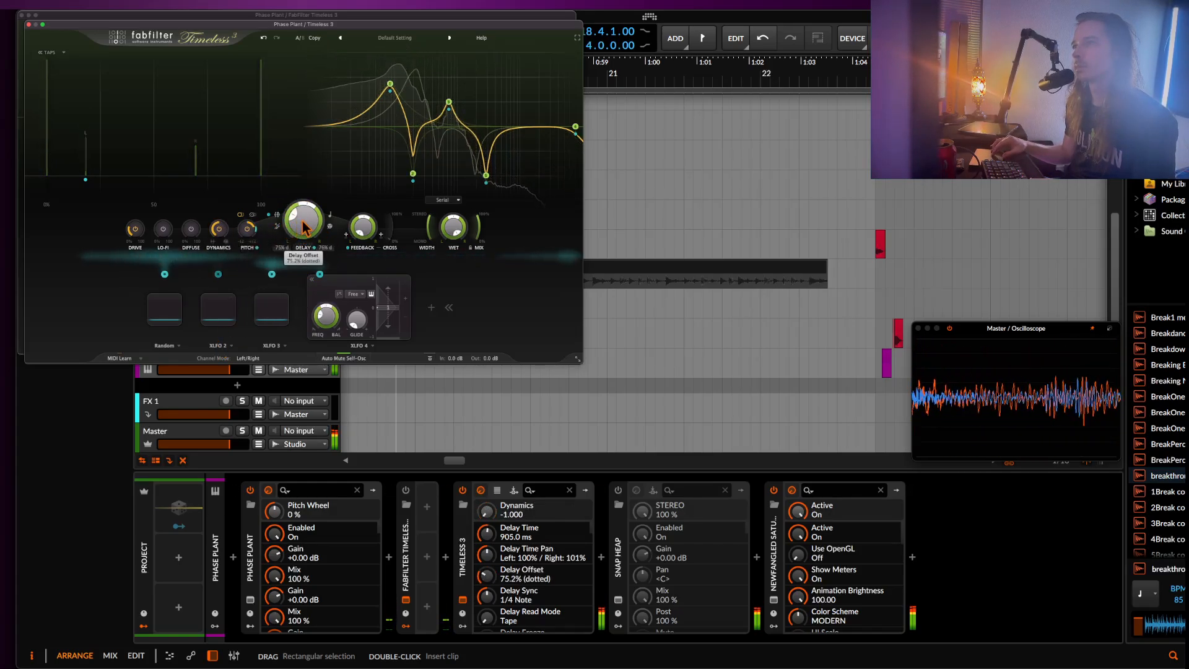
pyautogui.moveTo(296, 228); pyautogui.dragTo(274, 199)
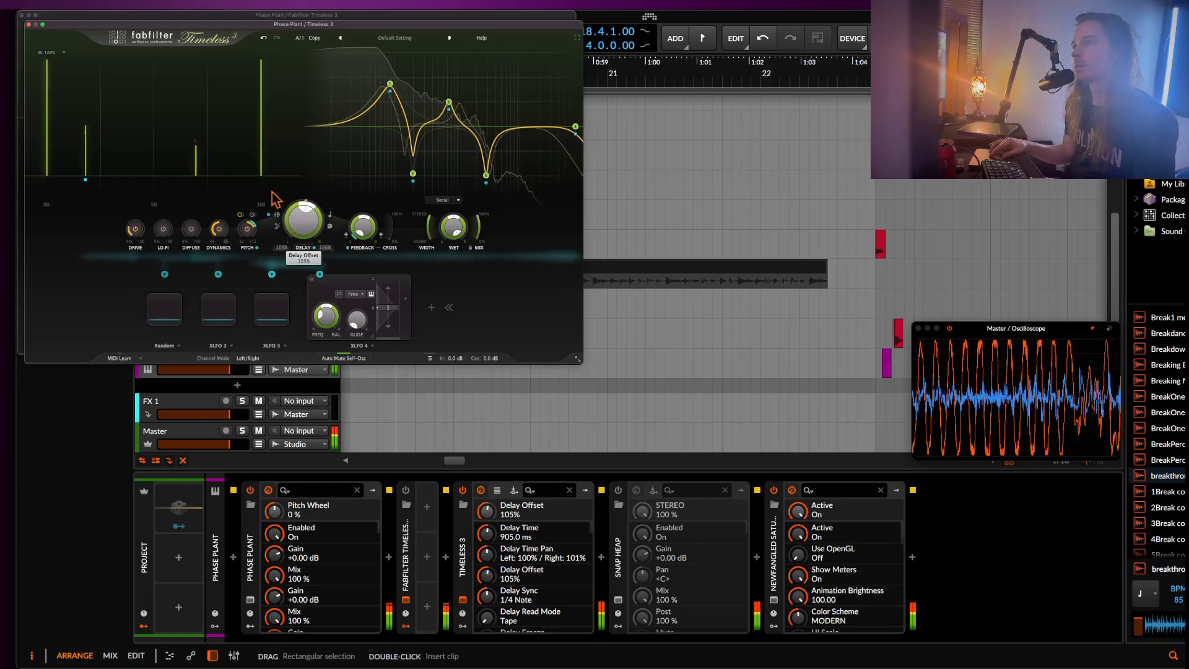
pyautogui.moveTo(265, 148); pyautogui.dragTo(287, 218)
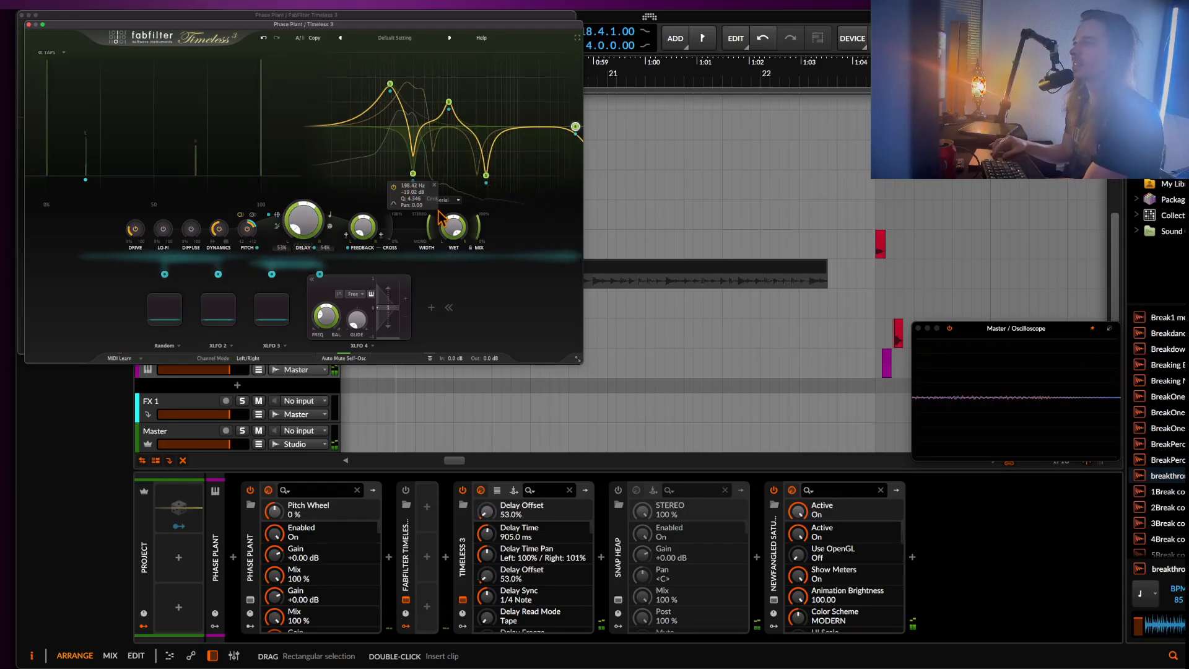
# Try lowering the delay's Mix to 35.3% and return it to 100%.
pyautogui.press('space')
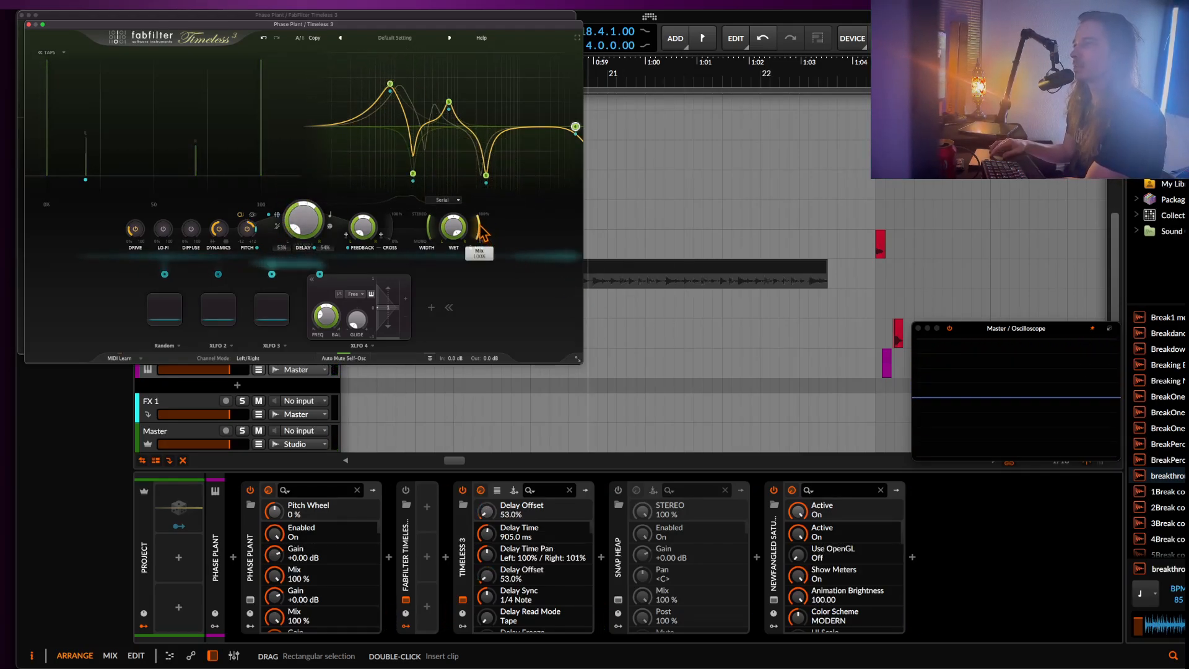
pyautogui.moveTo(483, 306); pyautogui.dragTo(482, 282)
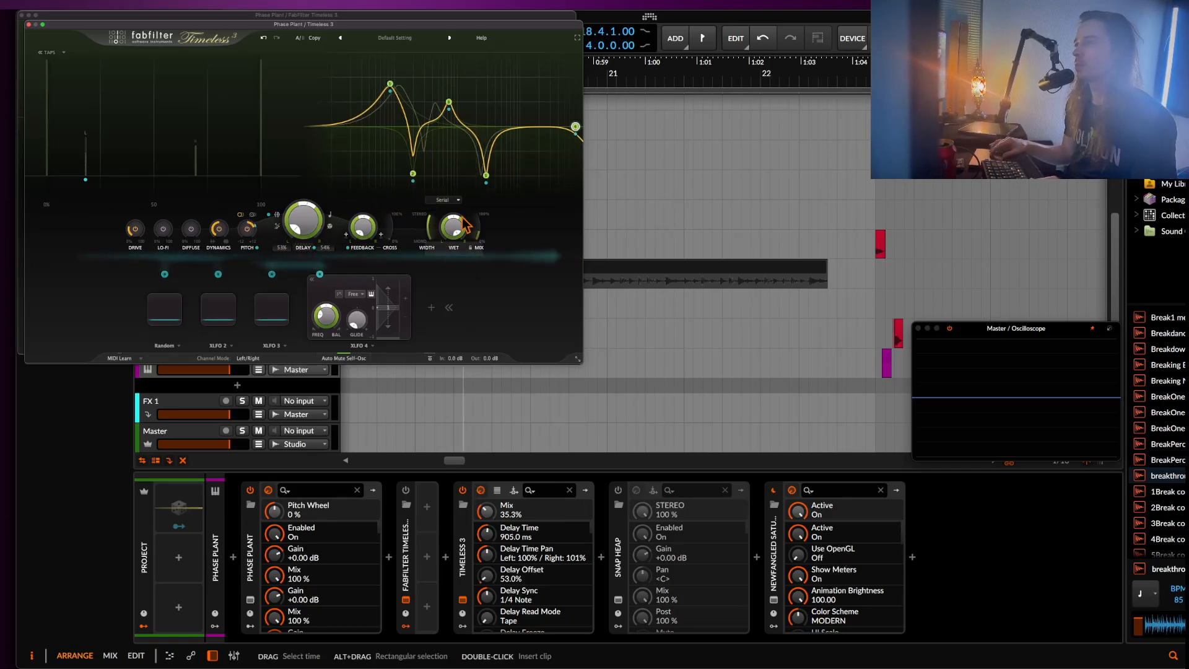
pyautogui.moveTo(482, 235); pyautogui.dragTo(457, 154)
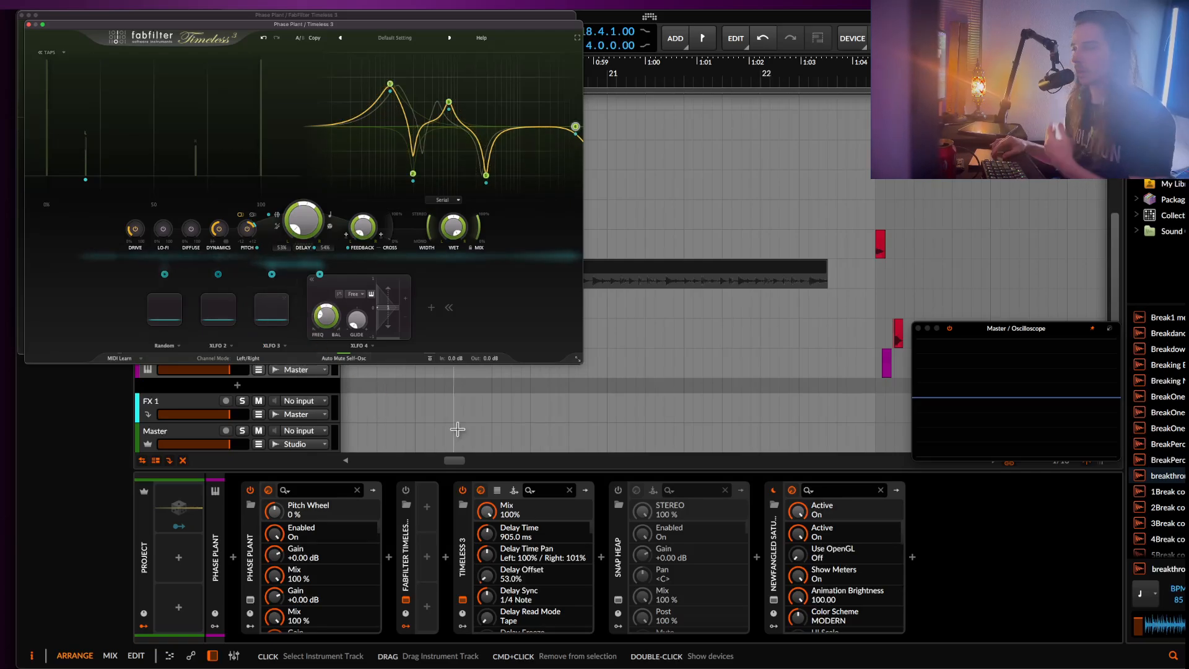
# Enable the Snap Heap device and open its window beside the delay to show the effects chain.
pyautogui.click(618, 490)
pyautogui.click(618, 599)
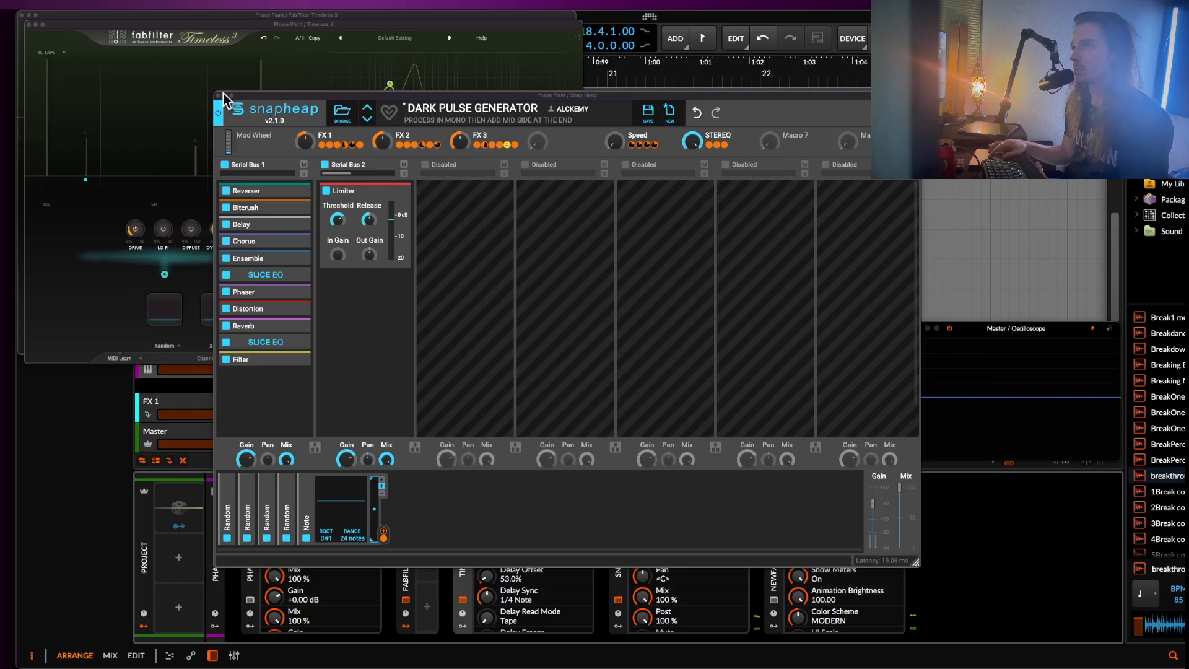
pyautogui.moveTo(283, 108); pyautogui.dragTo(478, 95)
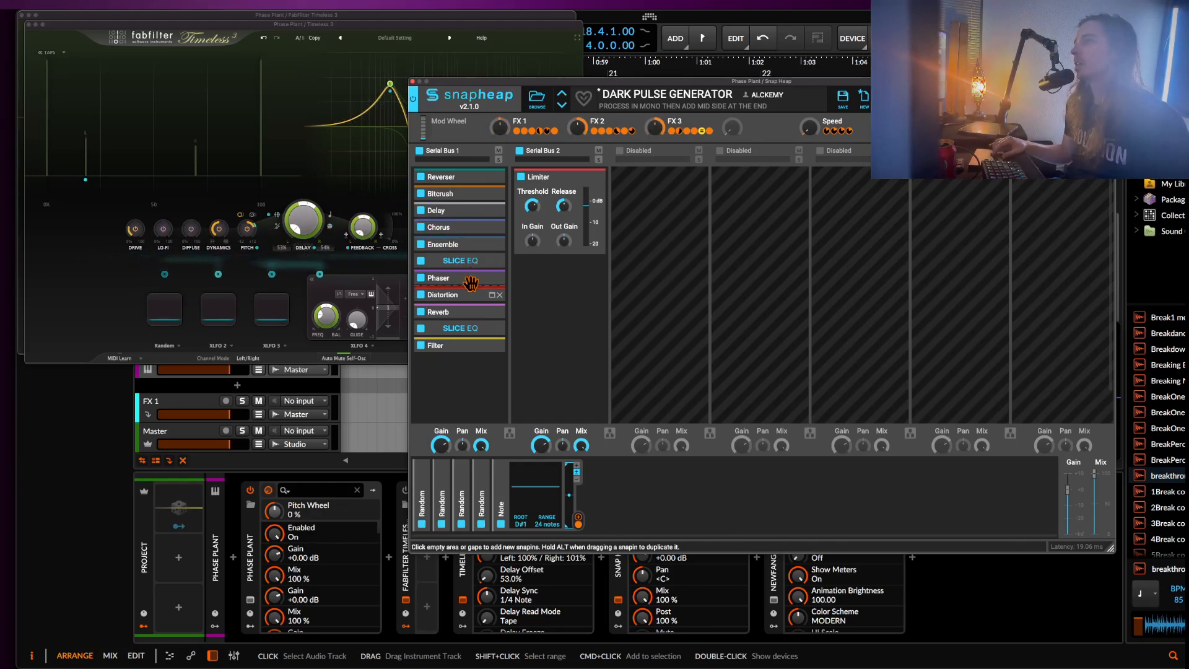
pyautogui.moveTo(477, 111); pyautogui.dragTo(593, 119)
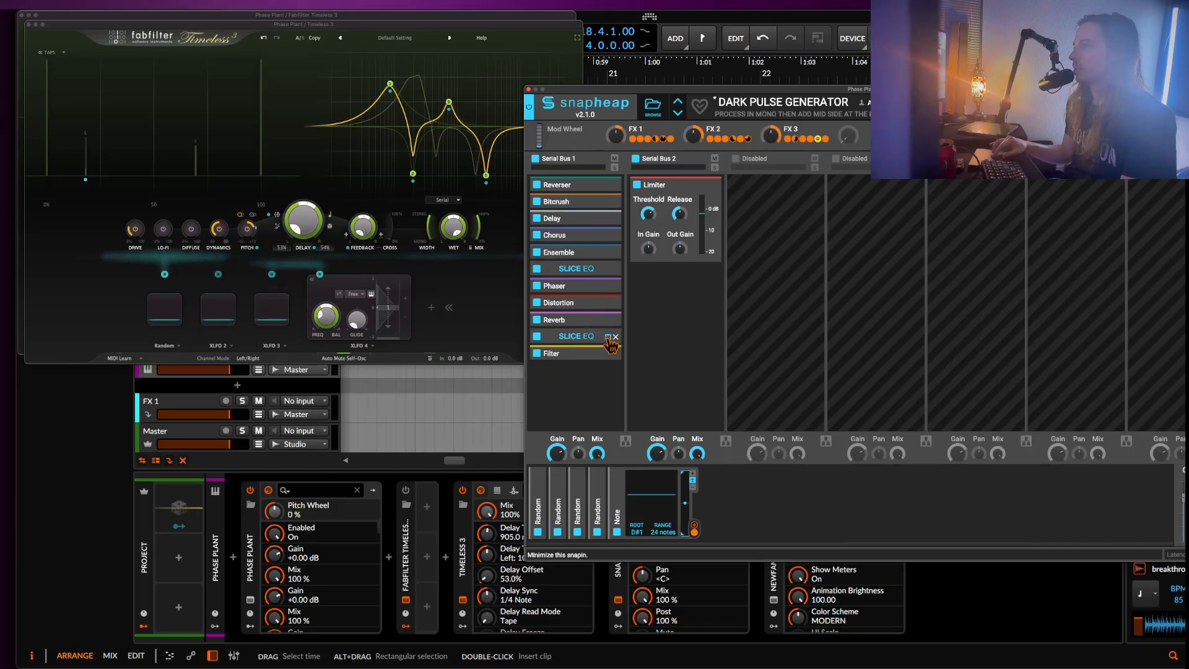
# Examine the curve of the Slice EQ after the Reverb in Snap Heap and look over the Phase Plant patch, closing each window.
pyautogui.click(608, 337)
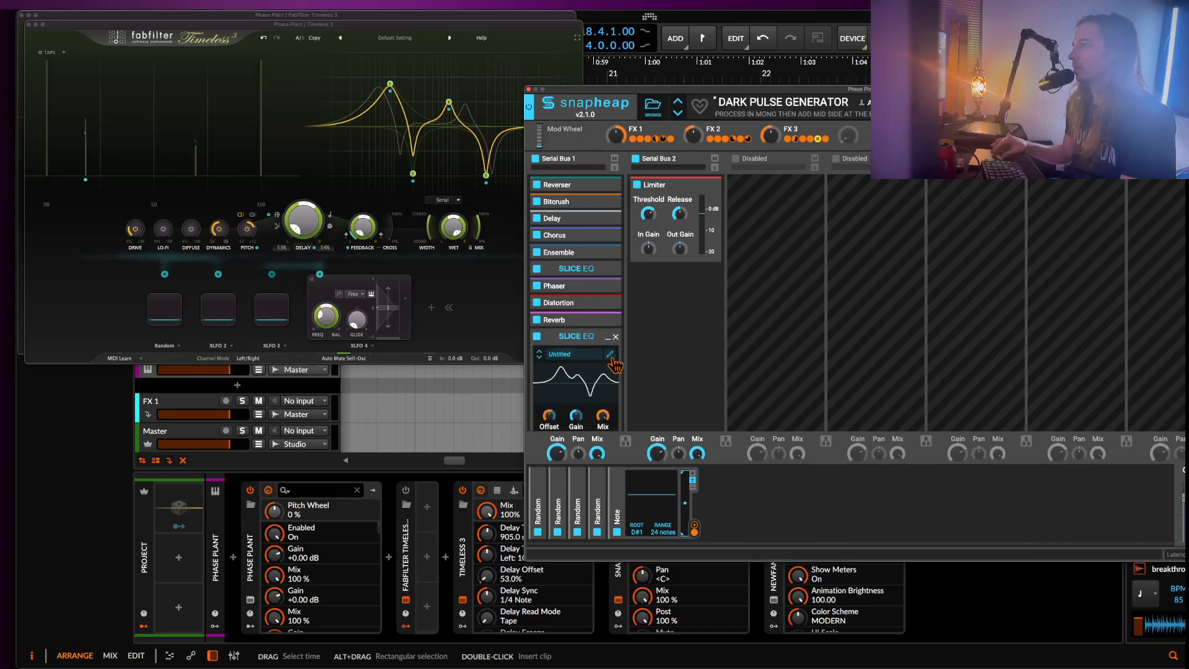
pyautogui.click(610, 355)
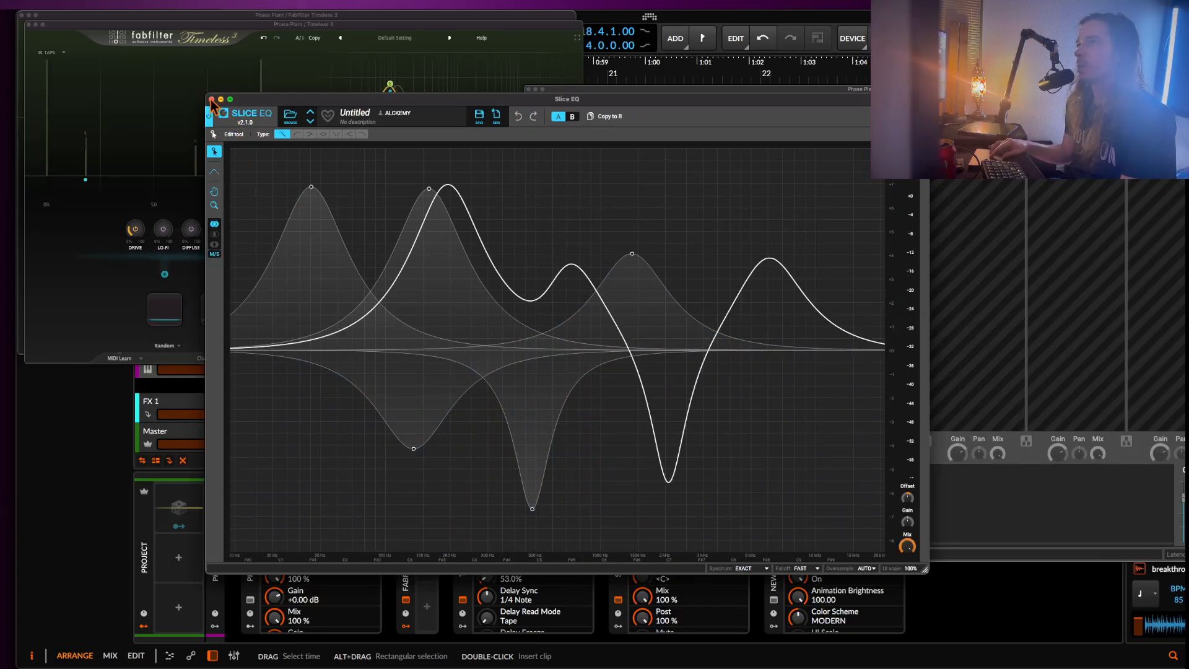
pyautogui.click(212, 100)
pyautogui.click(529, 91)
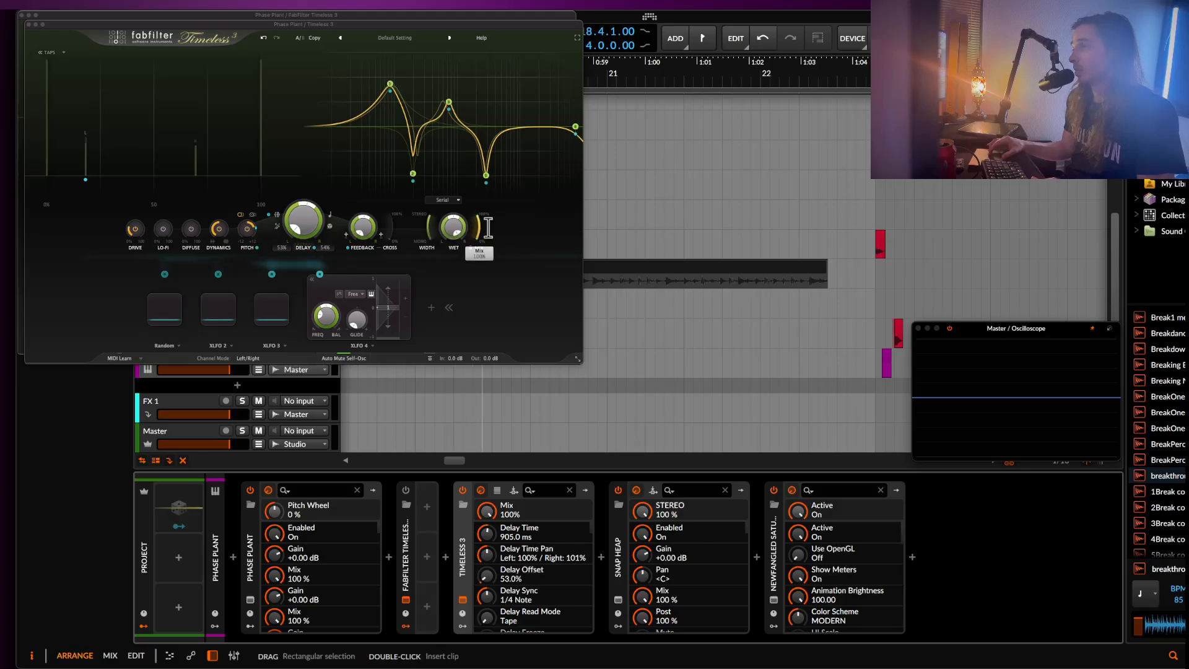
pyautogui.click(251, 600)
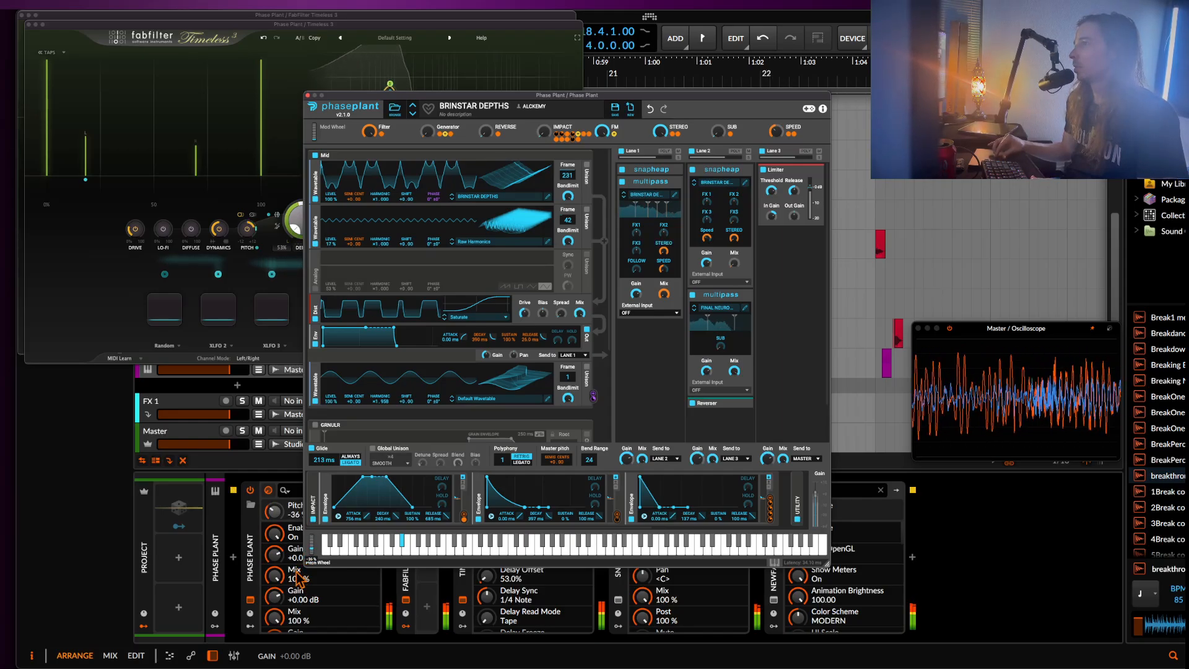
pyautogui.click(308, 96)
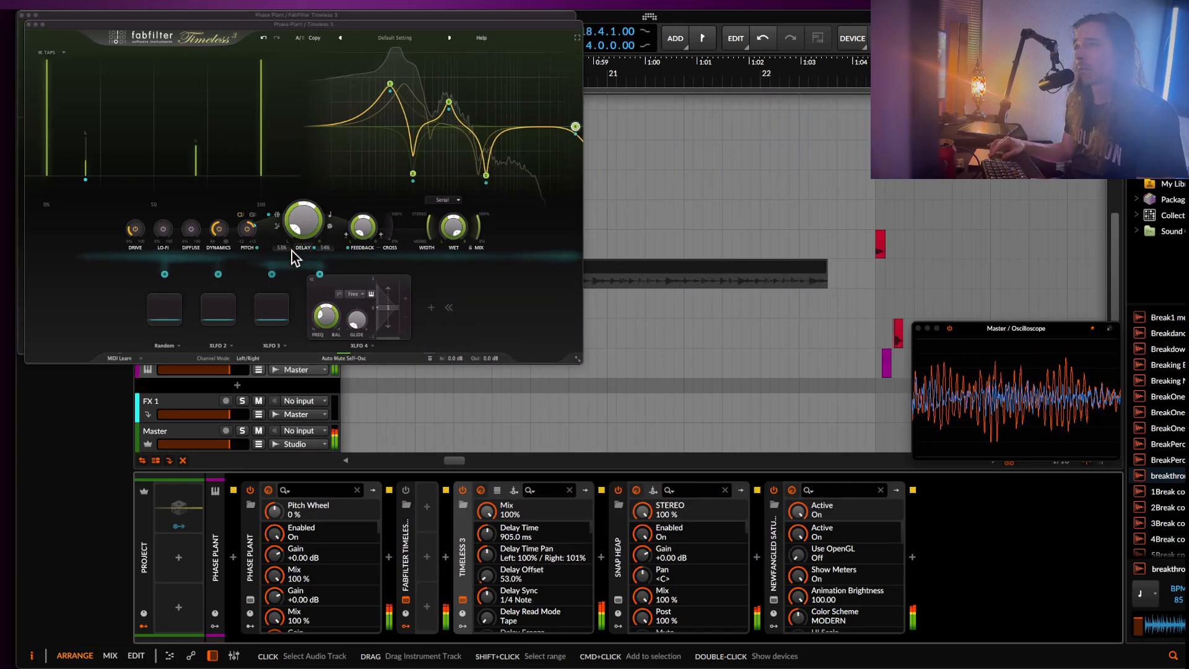
# Try the delay with Mix at 8.19% and with Diffuse at 100%, returning Mix to 100% and Diffuse to 0.00%.
pyautogui.moveTo(476, 228); pyautogui.dragTo(479, 427)
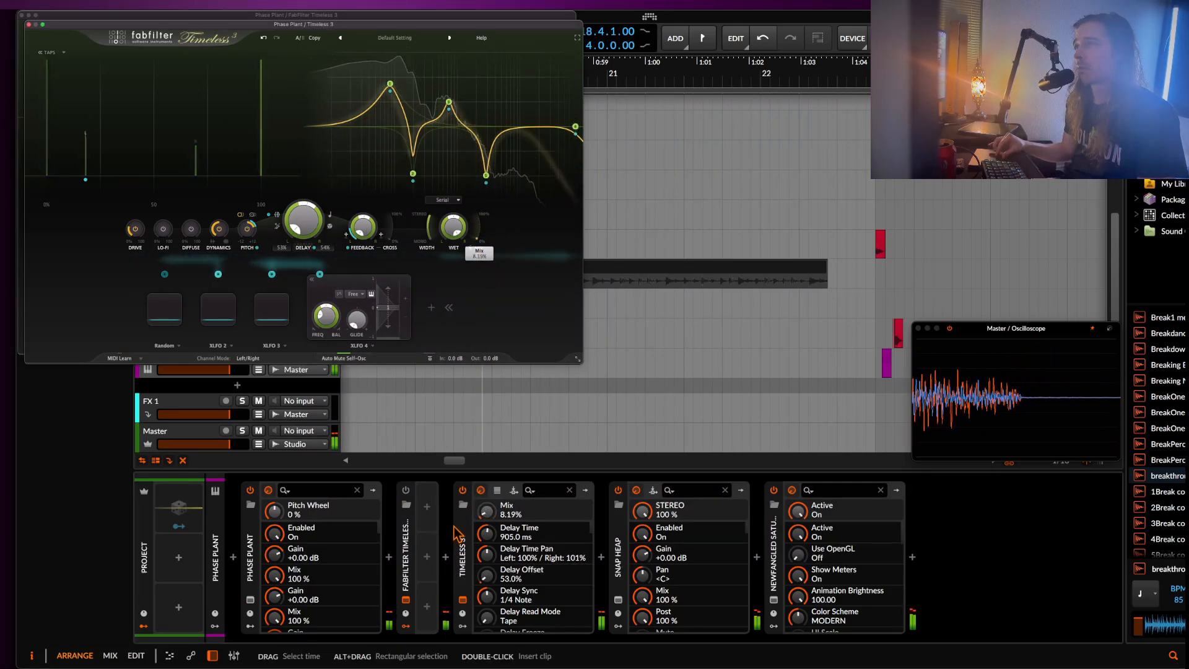
pyautogui.moveTo(456, 533); pyautogui.dragTo(192, 232)
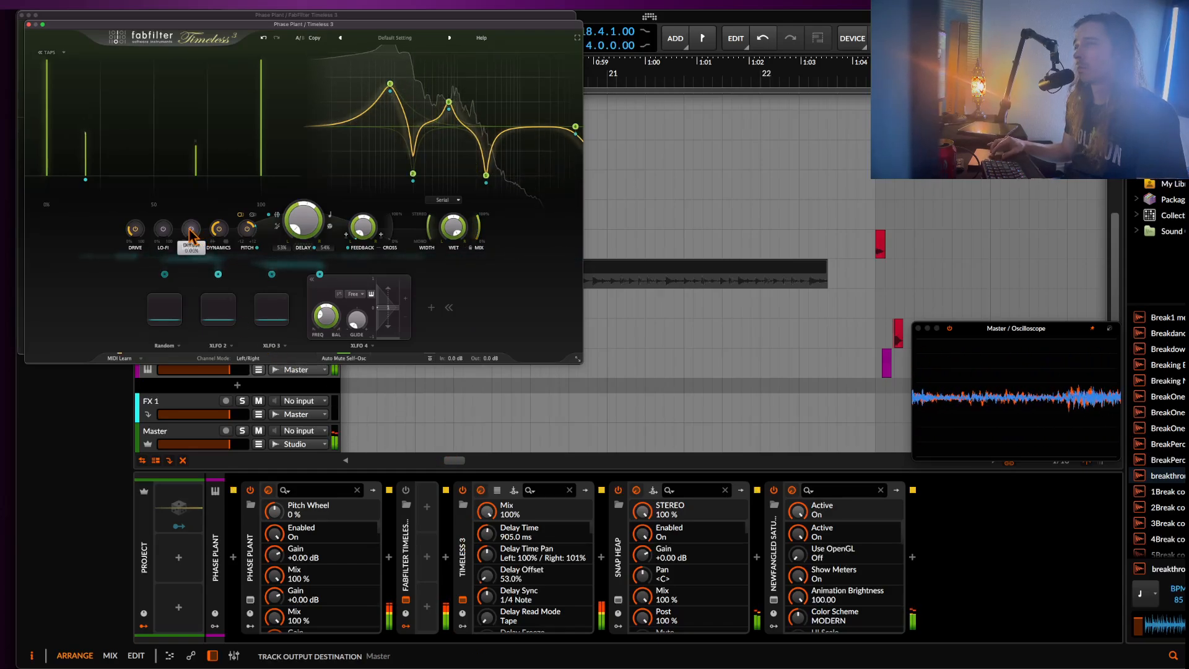
pyautogui.click(191, 230)
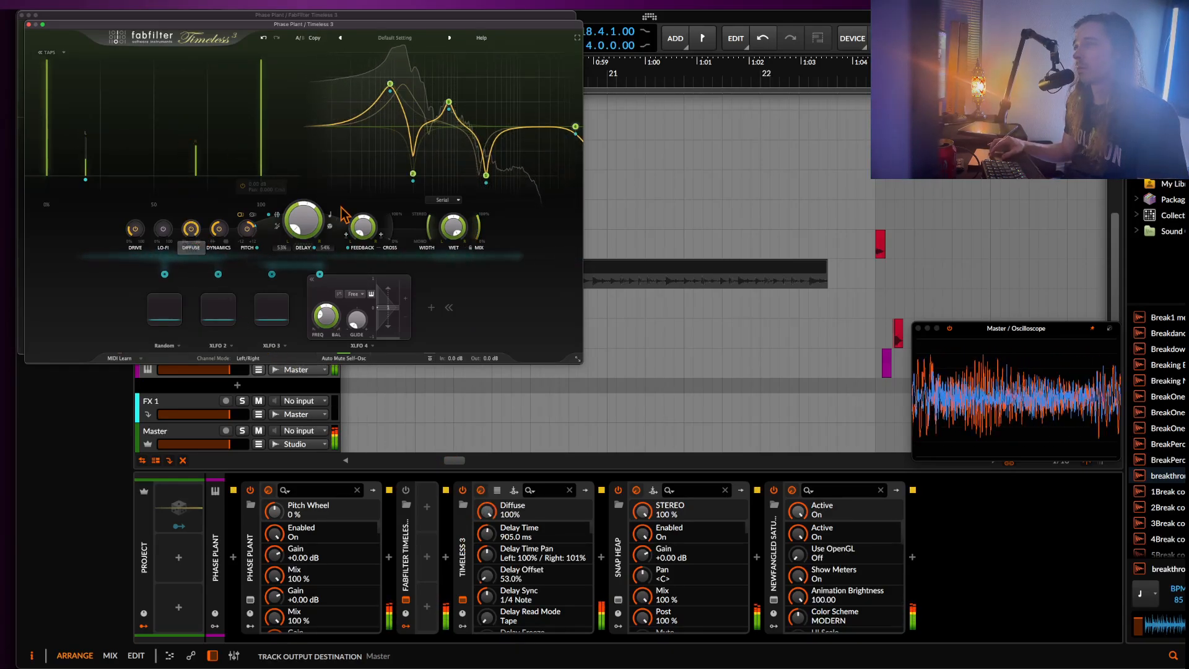
pyautogui.moveTo(478, 226); pyautogui.dragTo(413, 197)
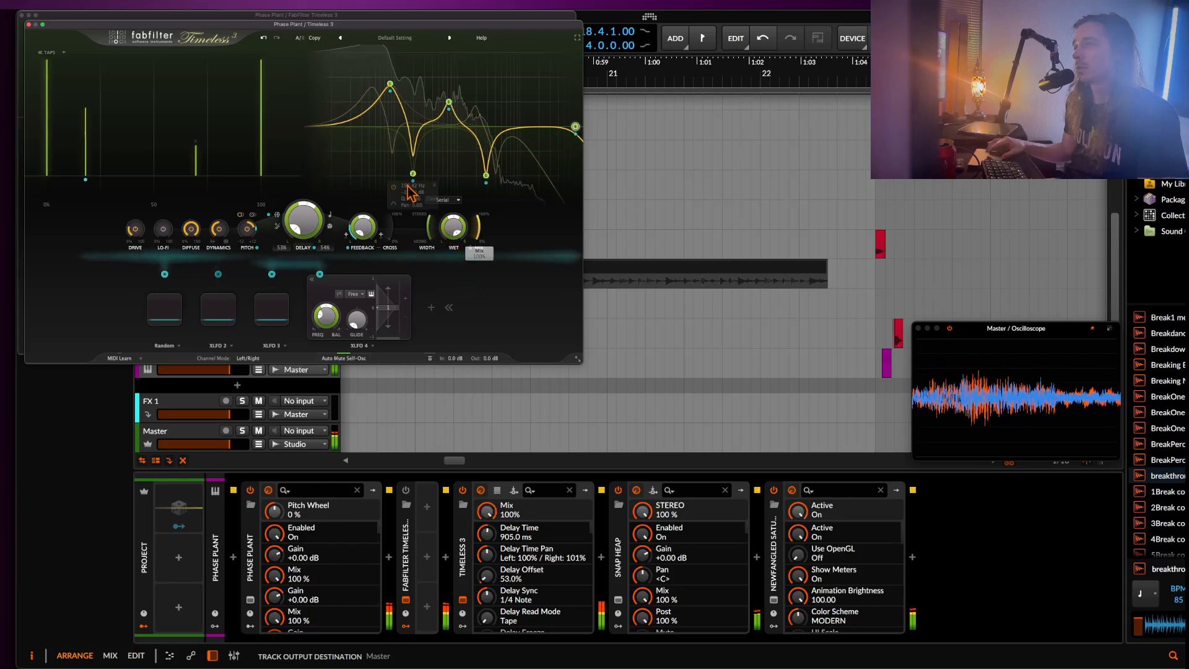
pyautogui.click(193, 232)
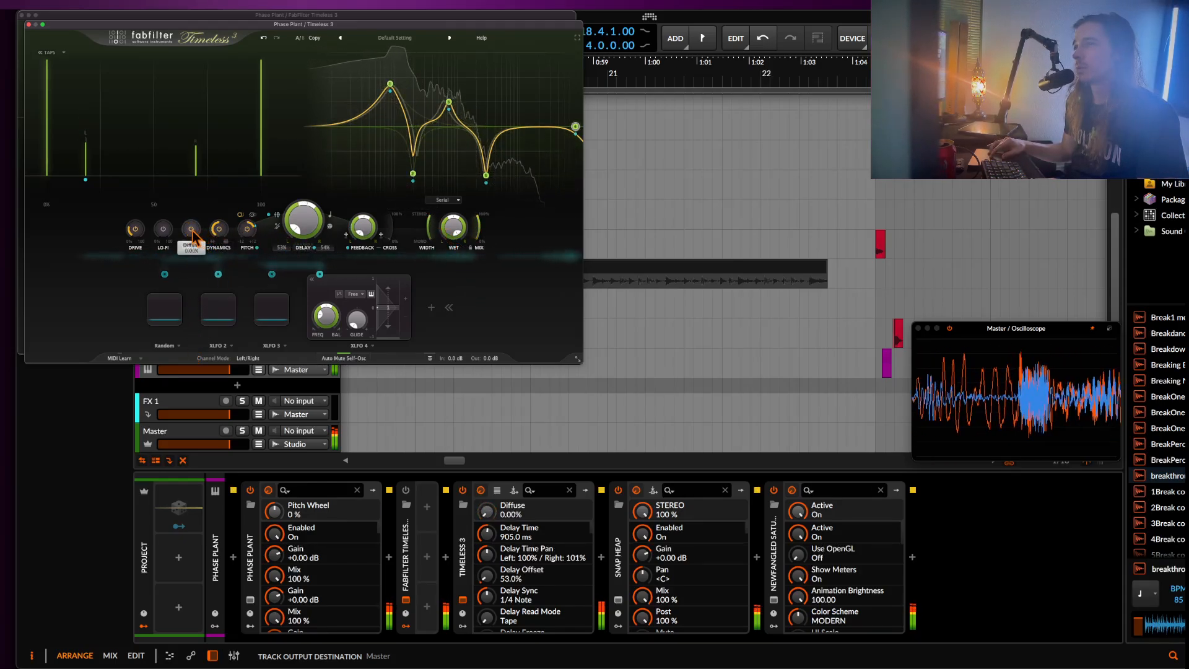
pyautogui.moveTo(478, 227); pyautogui.dragTo(467, 175)
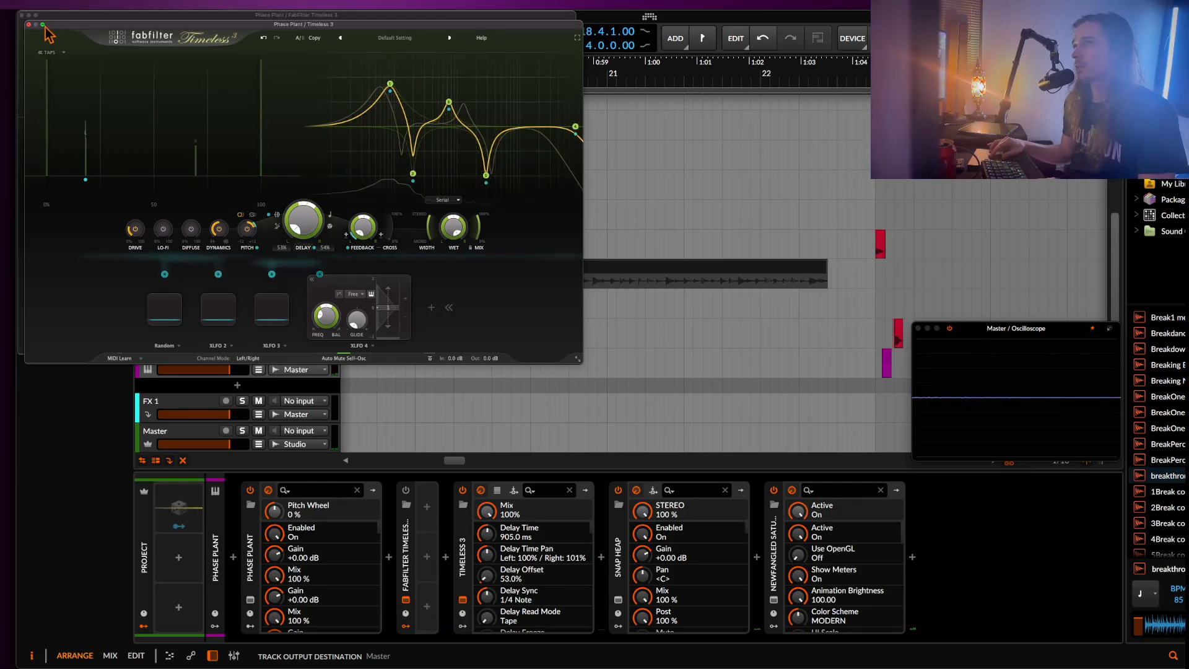
# Close the front Timeless 3 window and disable the Snap Heap device.
pyautogui.click(28, 25)
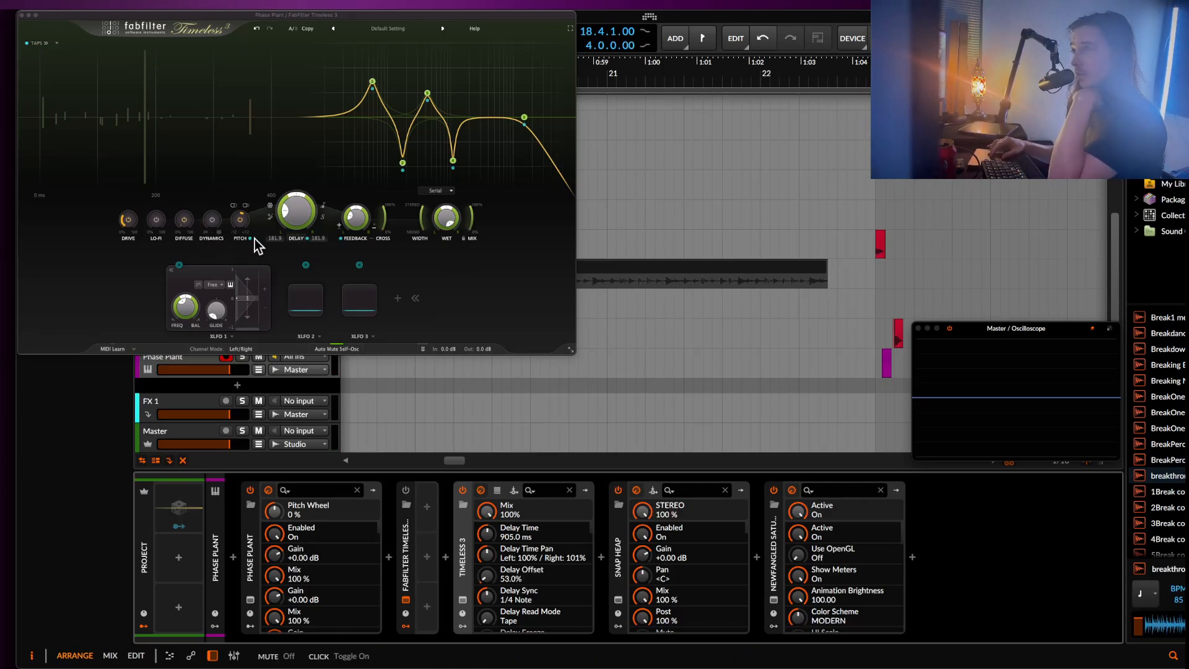
pyautogui.rightClick(569, 350)
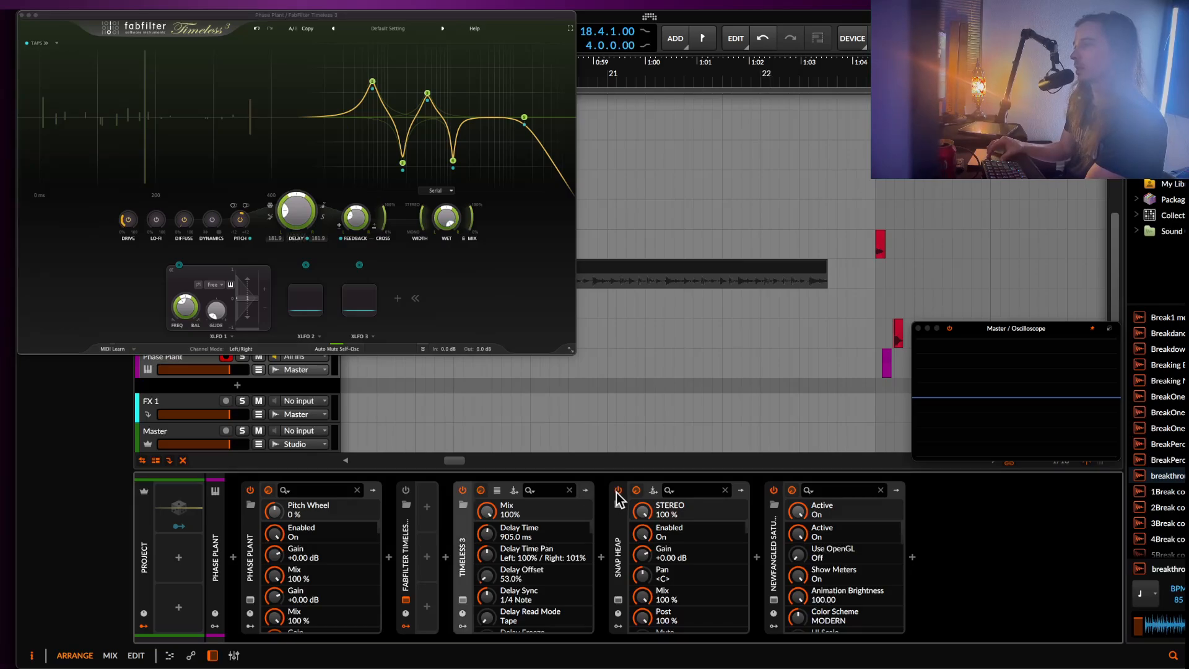
pyautogui.click(618, 490)
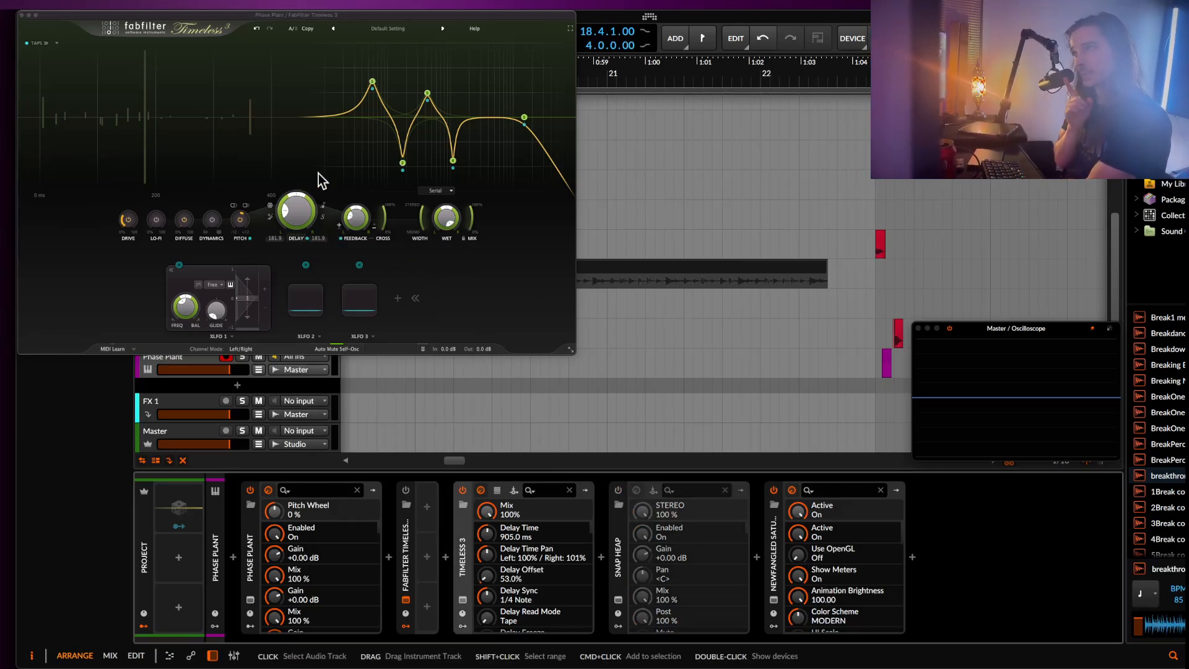